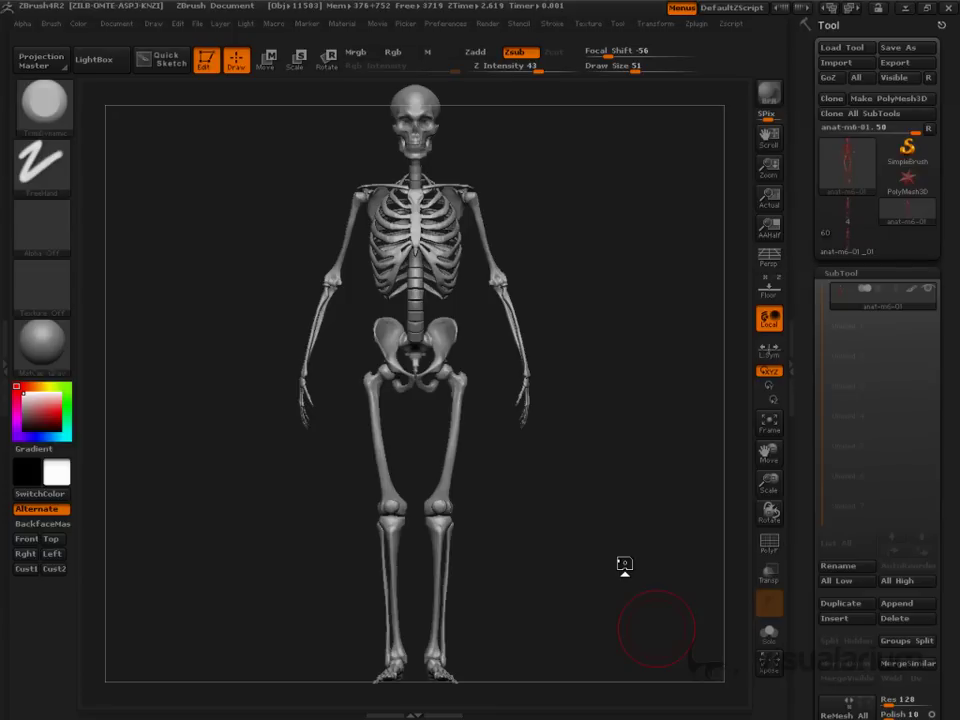
Compare the anat-m6-01 skeleton with the simplified skeleton tool named 4, and return to anat-m6-01.
left_click_drag(624, 565, 690, 590)
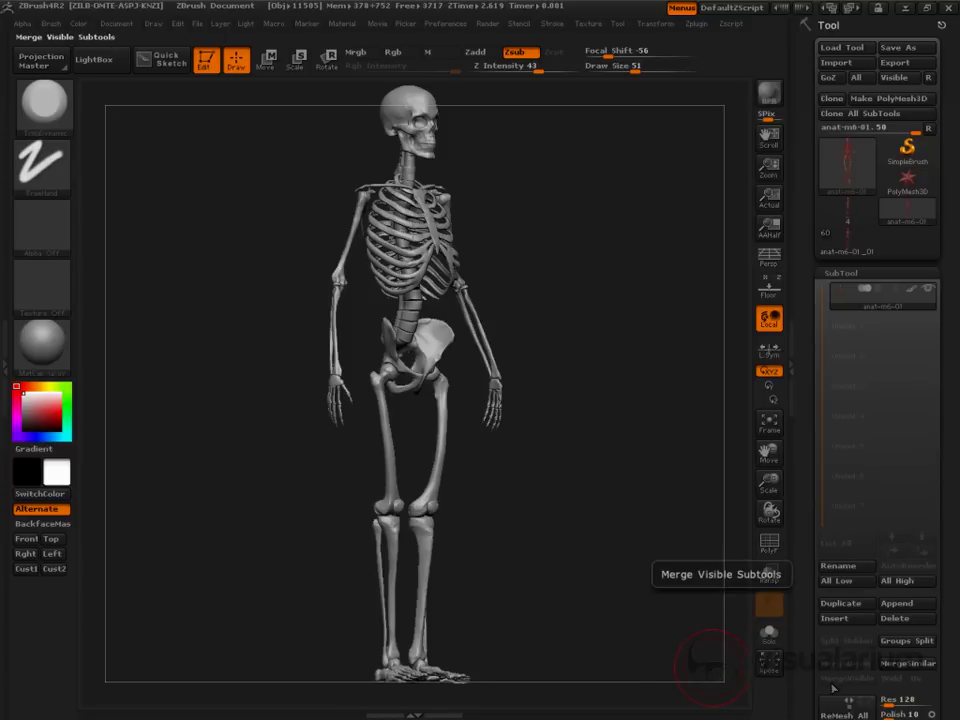
mouse_move(724, 587)
left_mouse_down()
mouse_move(681, 608)
mouse_move(643, 606)
left_mouse_up()
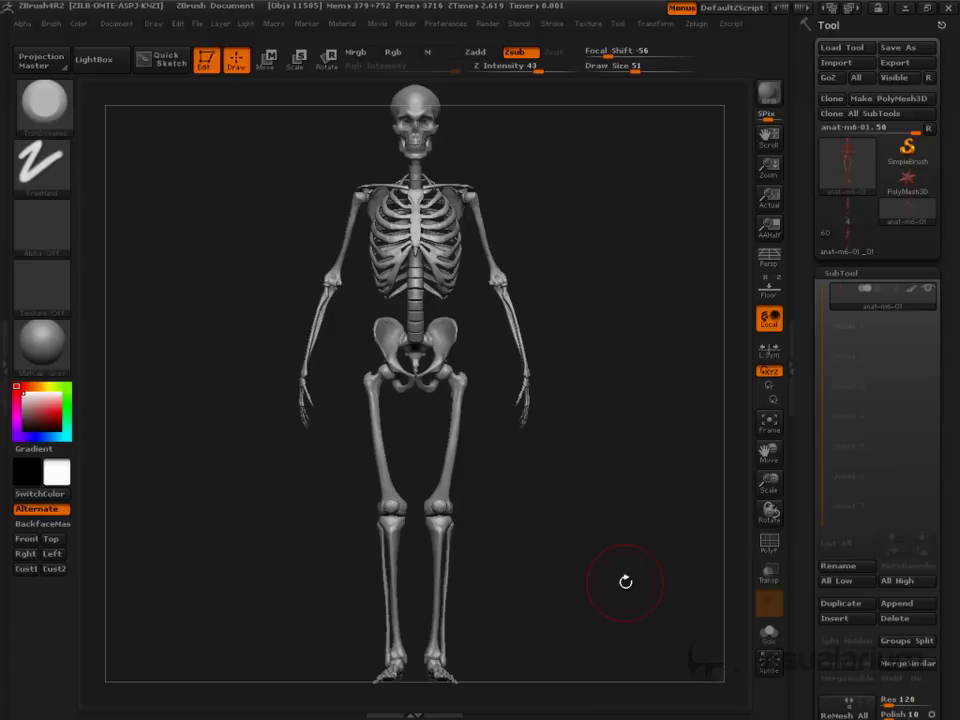
left_click(853, 221)
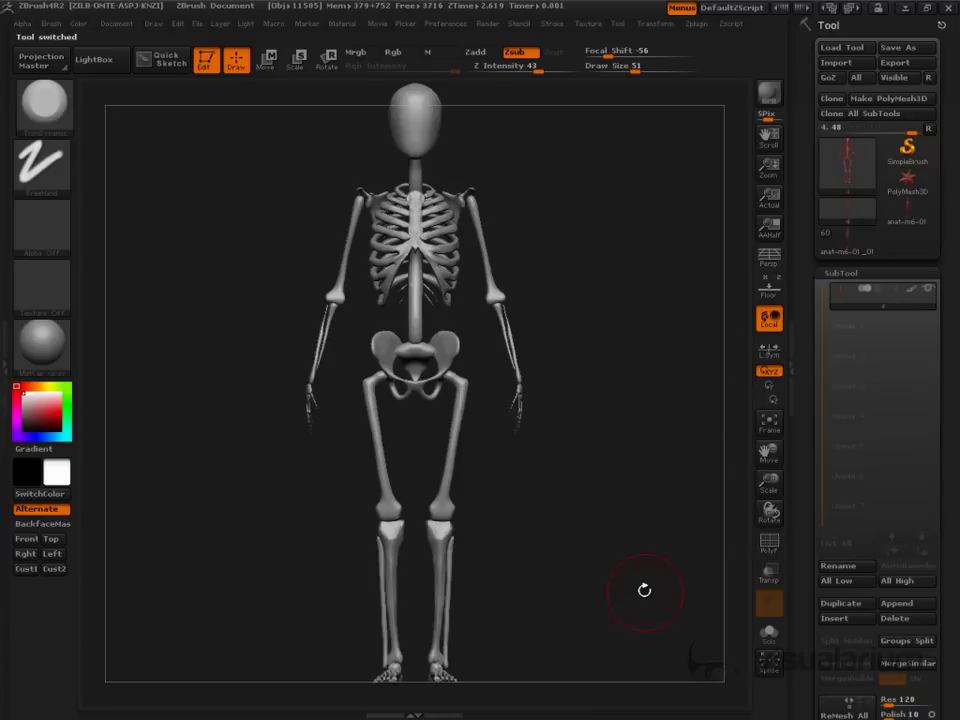
mouse_move(690, 598)
left_mouse_down()
mouse_move(654, 600)
mouse_move(707, 621)
left_mouse_up()
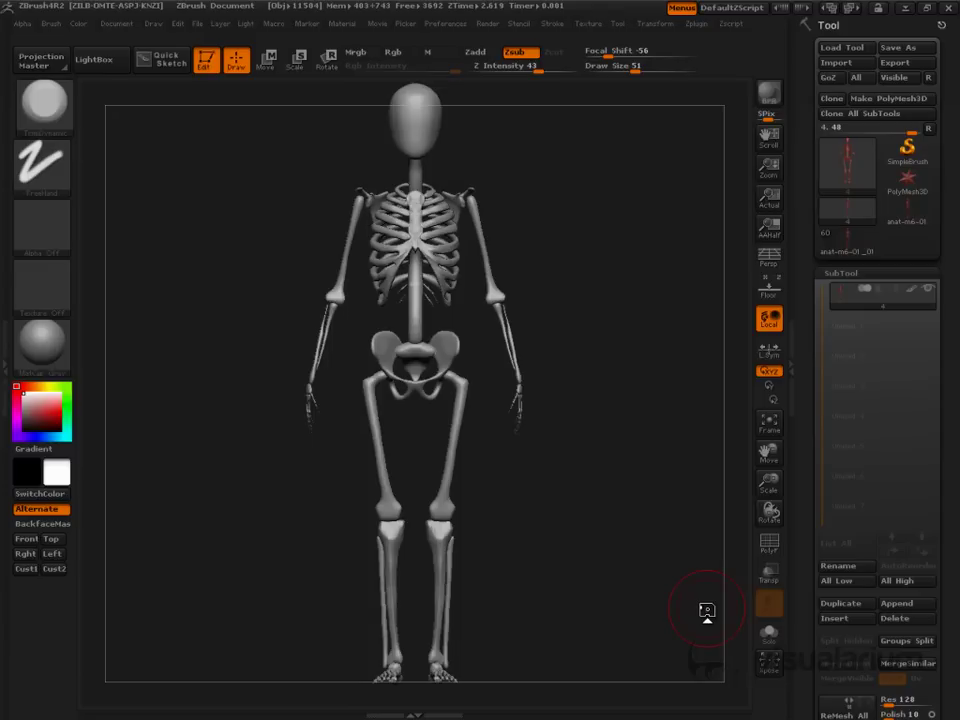
left_click(910, 213)
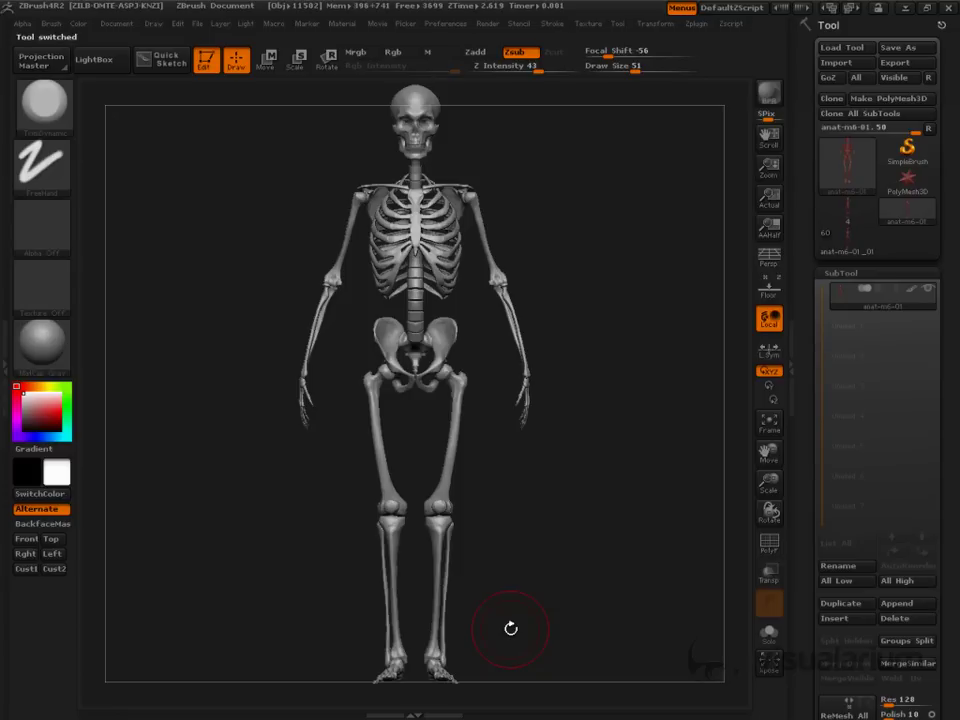
Append a Sphere3D to the skeleton as a new subtool and make the sphere the active subtool.
mouse_move(625, 518)
right_mouse_down()
mouse_move(645, 500)
mouse_move(696, 527)
mouse_move(691, 512)
right_mouse_up()
right_click_drag(563, 258, 643, 618, "alt")
right_click_drag(360, 600, 480, 541, "alt")
right_click_drag(431, 448, 450, 564, "alt")
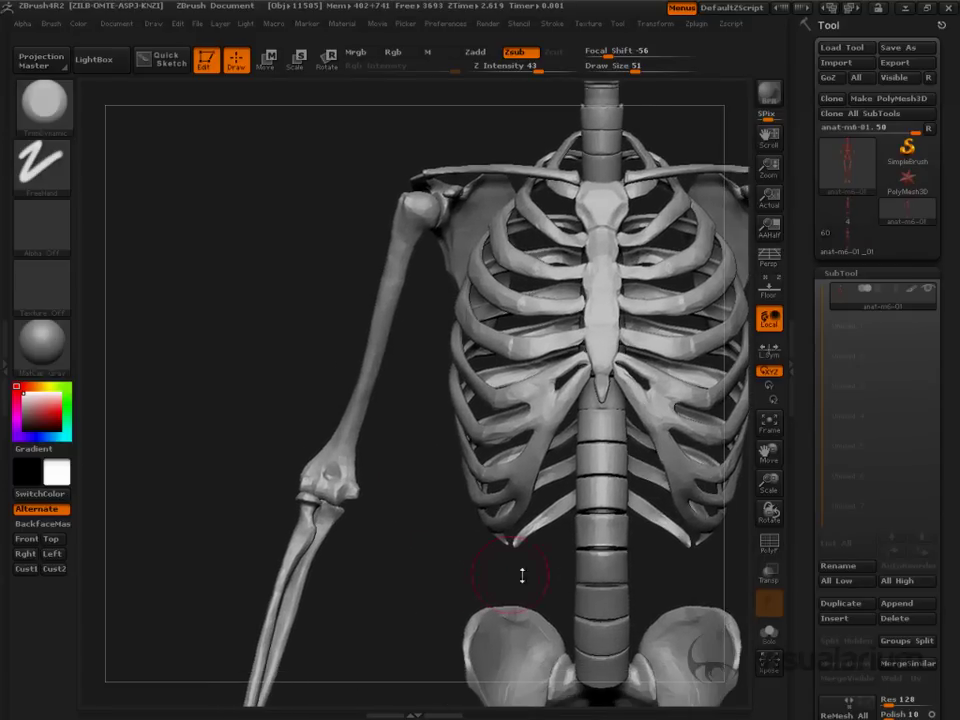
left_click(896, 603)
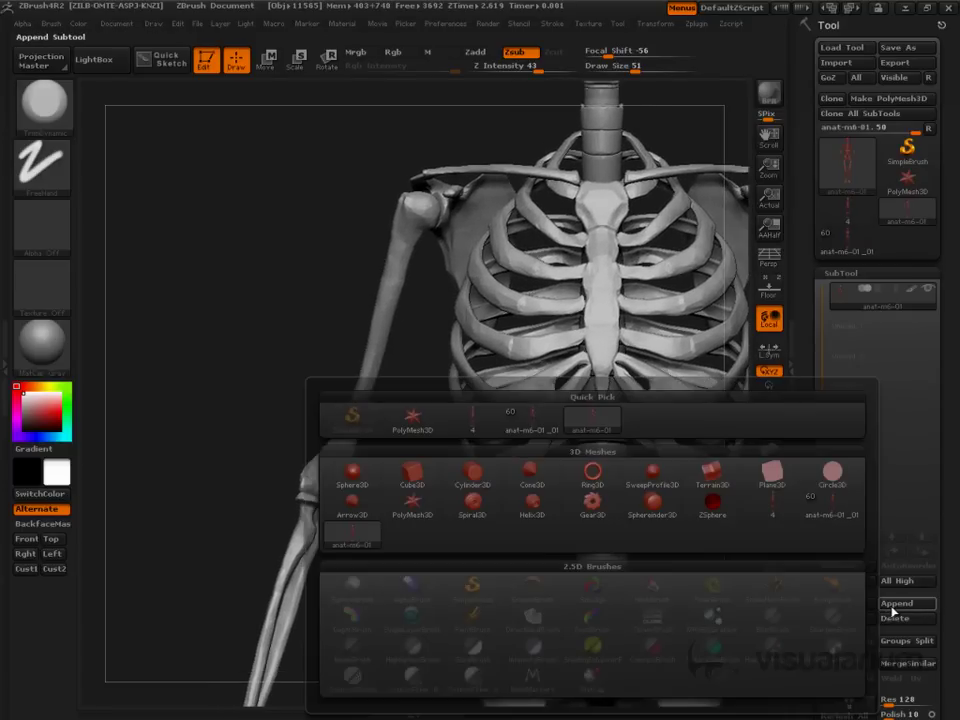
left_click(360, 485)
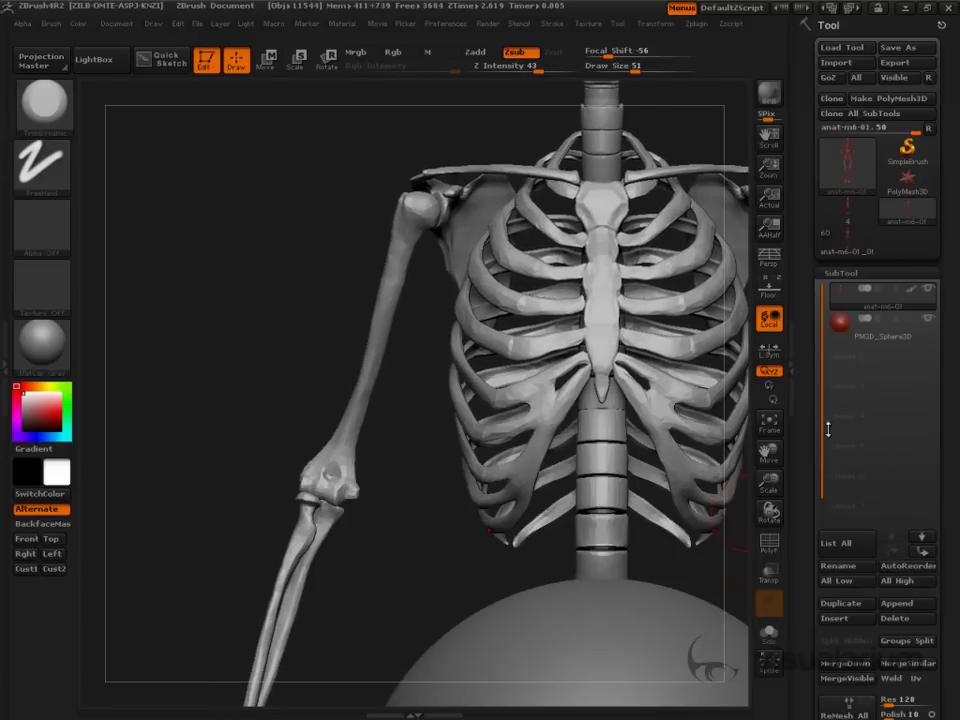
left_click(838, 330)
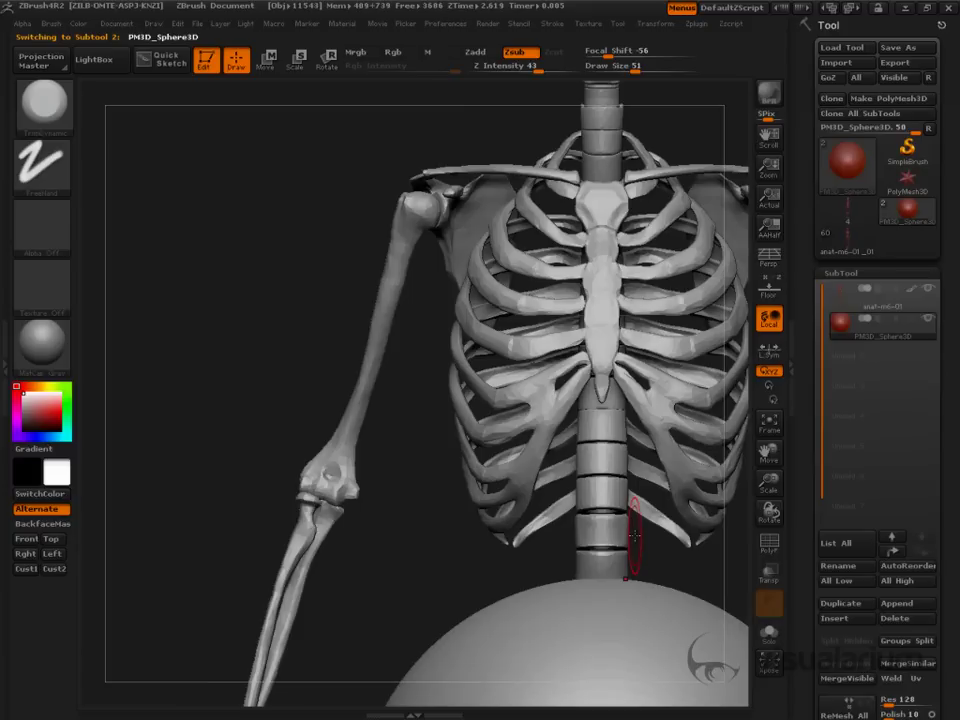
Convert the sphere to a DynaMesh with Group enabled, and choose the CurveTube brush.
left_click_drag(809, 613, 866, 400)
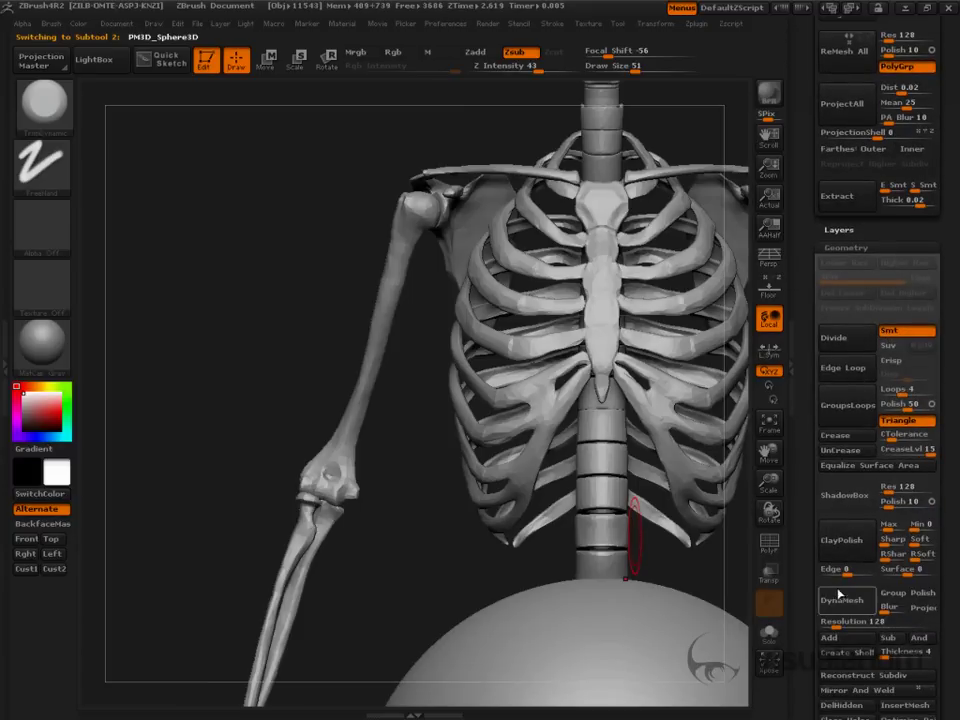
left_click(886, 594)
left_click(850, 604)
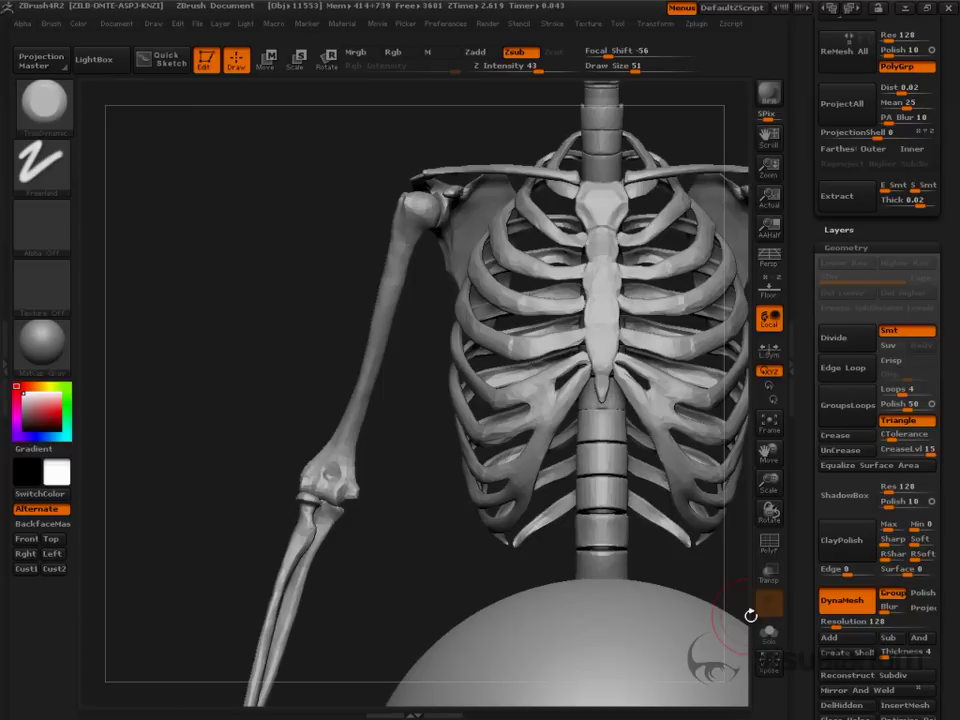
left_click(44, 92)
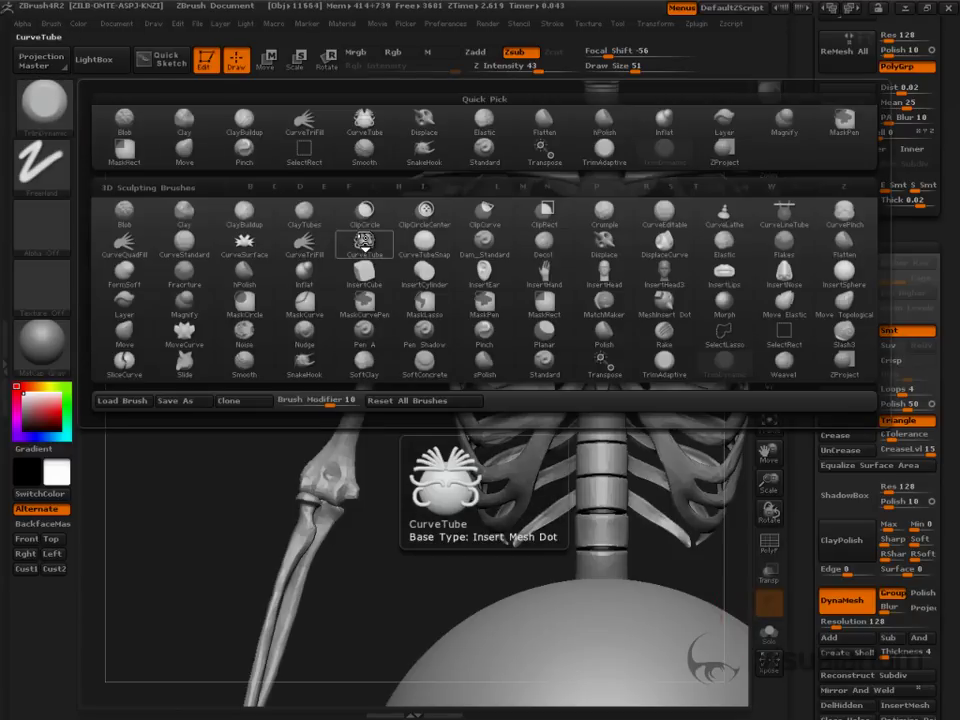
left_click(365, 252)
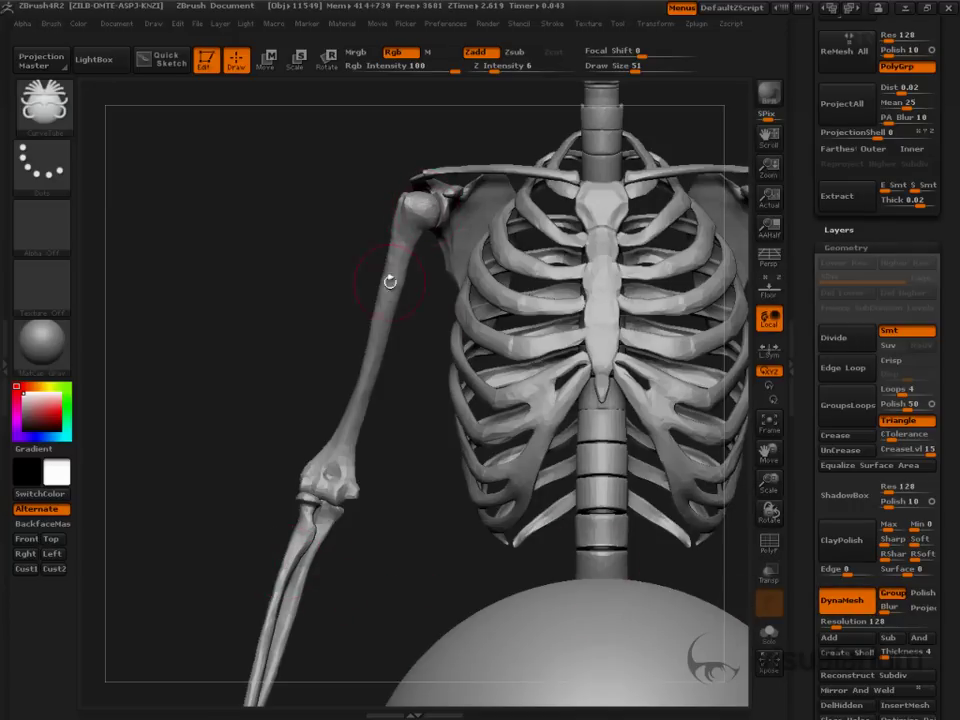
Draw a thick test tube along the upper arm from elbow to shoulder and inspect it with transparency on and Ghost off.
mouse_move(333, 488)
left_mouse_down()
mouse_move(425, 202)
mouse_move(440, 187)
left_mouse_up()
left_click_drag(386, 568, 449, 571)
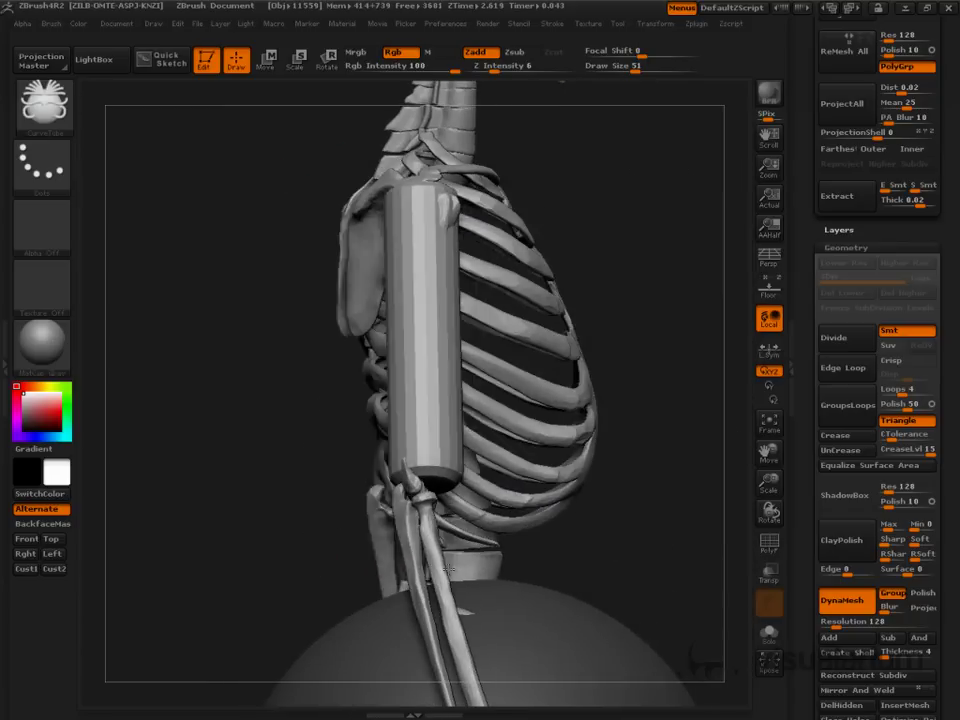
left_click(768, 573)
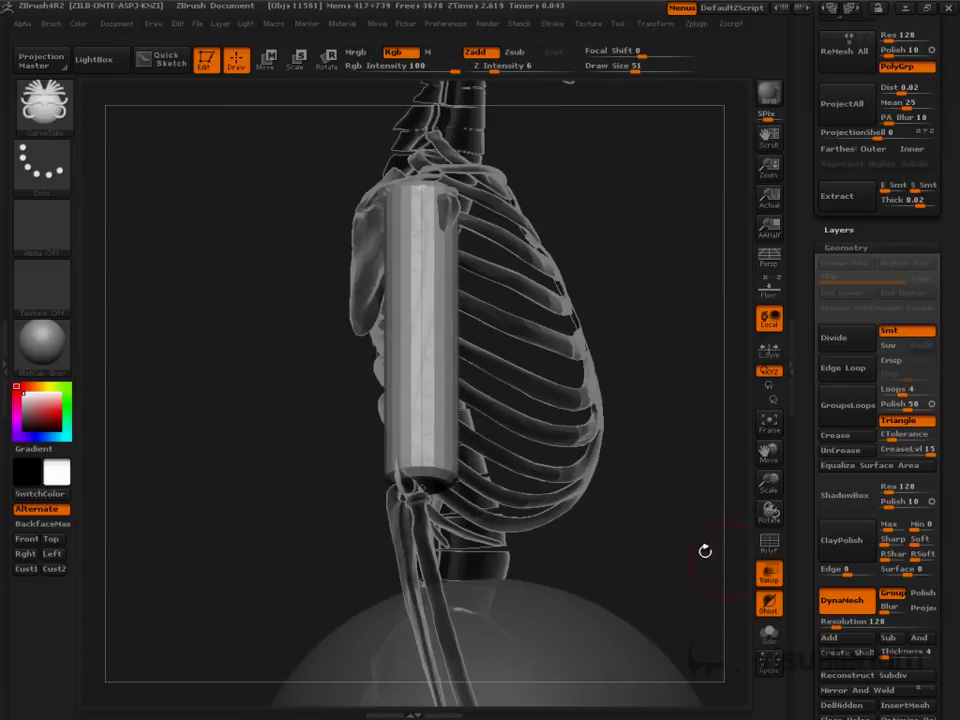
left_click(769, 604)
left_click_drag(686, 549, 590, 549)
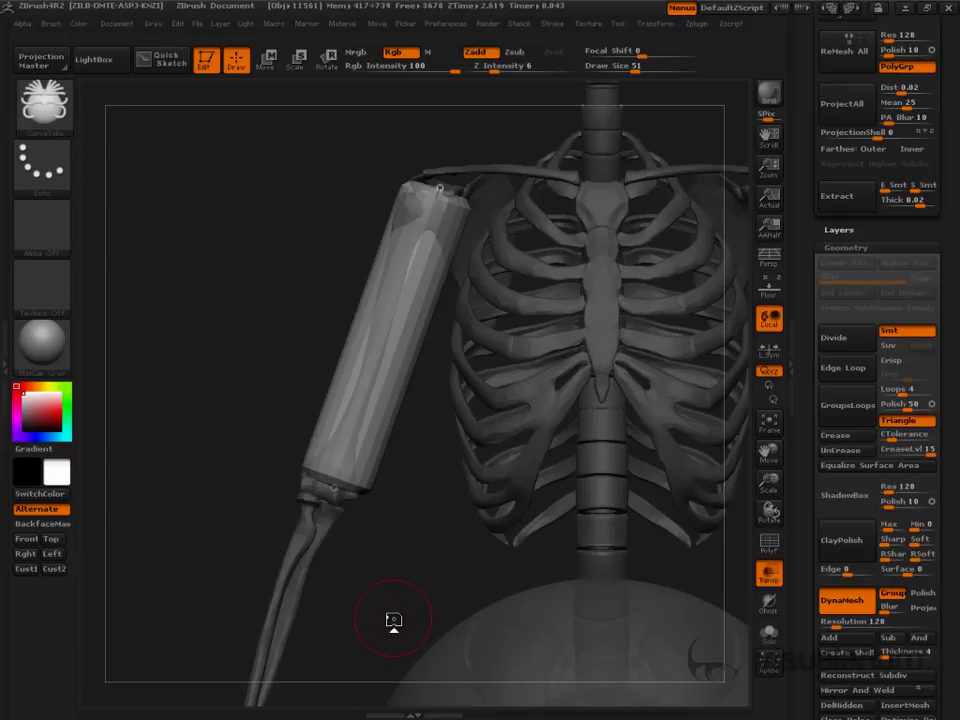
Write the annotation "bi= 2" beside the upper arm with the screen pen.
key("ctrl+shift")
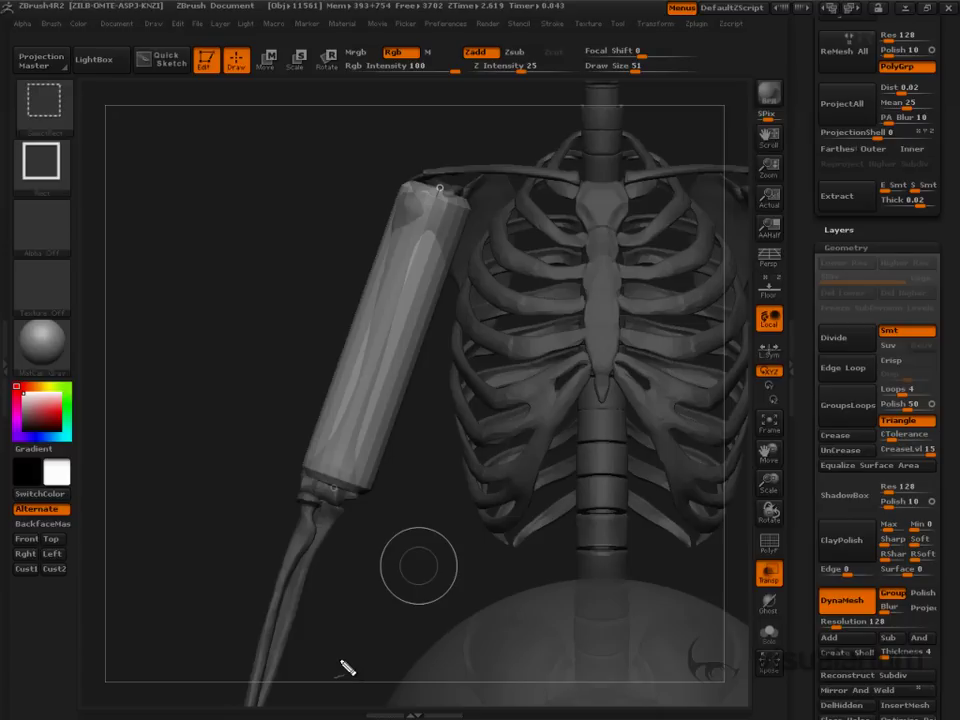
left_click_drag(141, 143, 146, 213)
left_click(181, 166)
mouse_move(182, 183)
left_mouse_down()
mouse_move(185, 206)
mouse_move(226, 182)
left_mouse_up()
left_click_drag(211, 194, 314, 204)
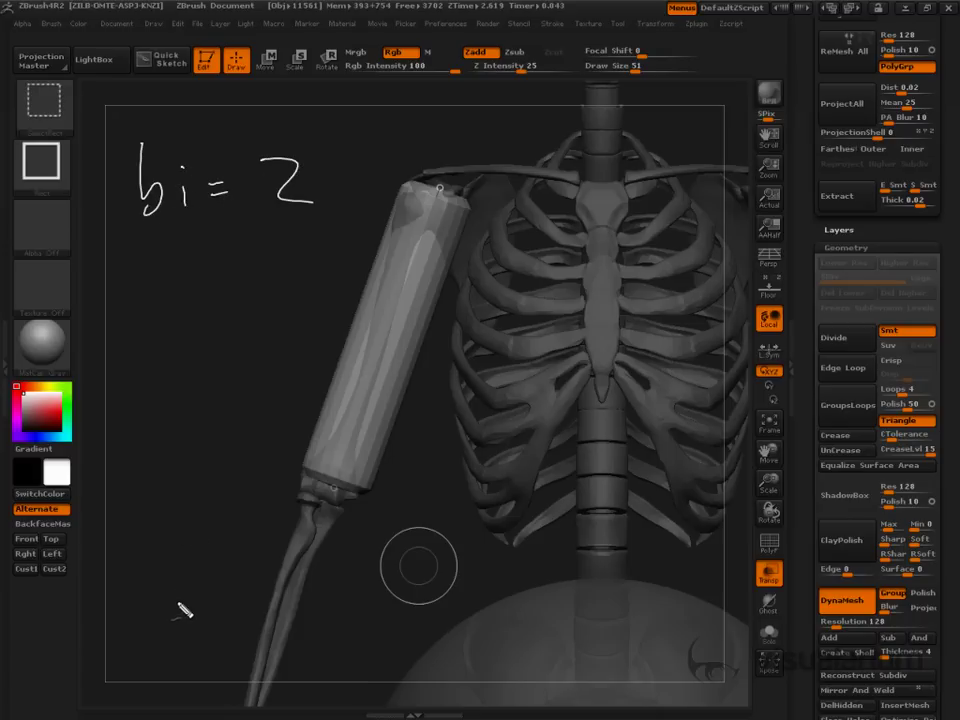
Sketch the two biceps heads over the upper arm and trace their paths from shoulder to forearm in red.
mouse_move(401, 266)
left_mouse_down()
mouse_move(407, 337)
mouse_move(379, 381)
mouse_move(357, 486)
mouse_move(352, 475)
left_mouse_up()
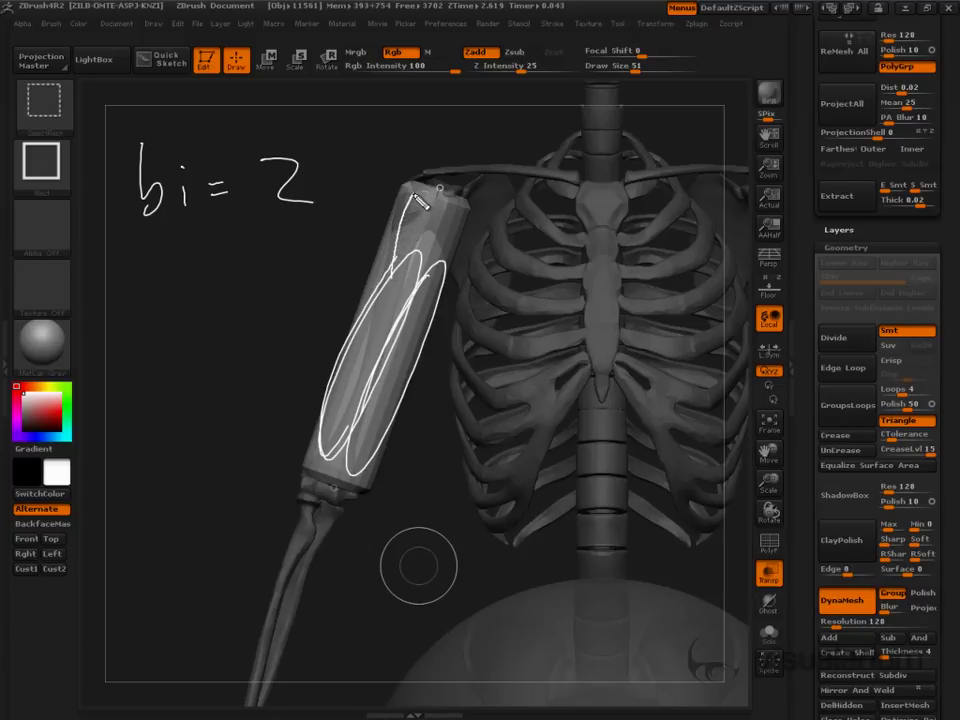
left_click_drag(410, 192, 397, 262)
left_click_drag(418, 204, 445, 190)
key("r")
mouse_move(446, 195)
left_mouse_down()
mouse_move(400, 222)
mouse_move(410, 232)
mouse_move(343, 395)
mouse_move(350, 487)
mouse_move(328, 465)
mouse_move(321, 538)
mouse_move(330, 534)
left_mouse_up()
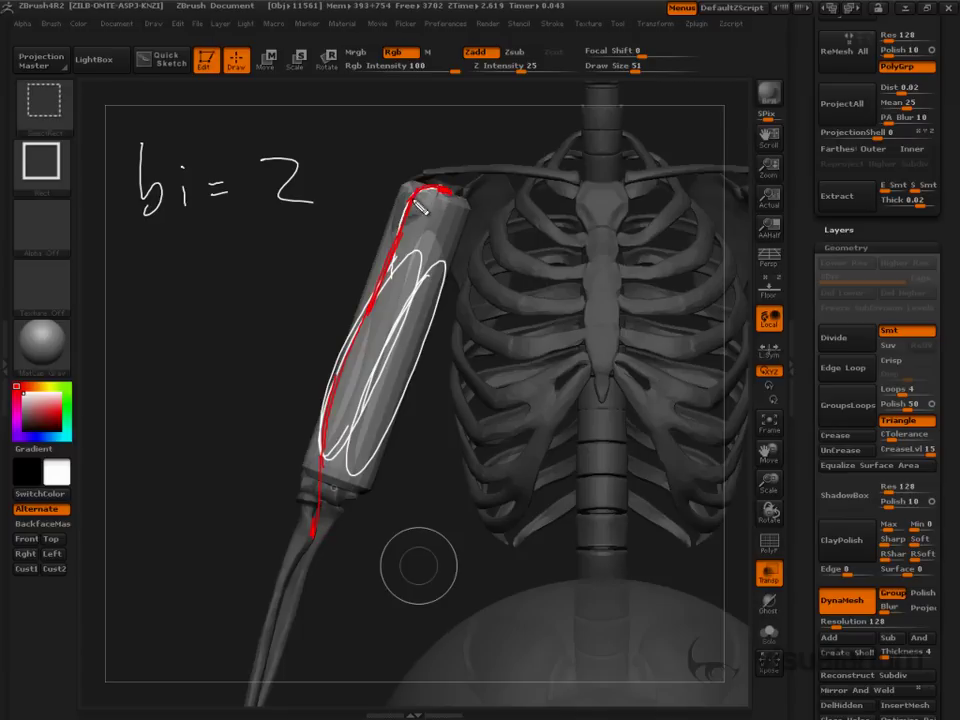
mouse_move(398, 258)
left_mouse_down()
mouse_move(350, 347)
mouse_move(316, 541)
mouse_move(322, 512)
mouse_move(408, 377)
mouse_move(452, 276)
mouse_move(463, 204)
left_mouse_up()
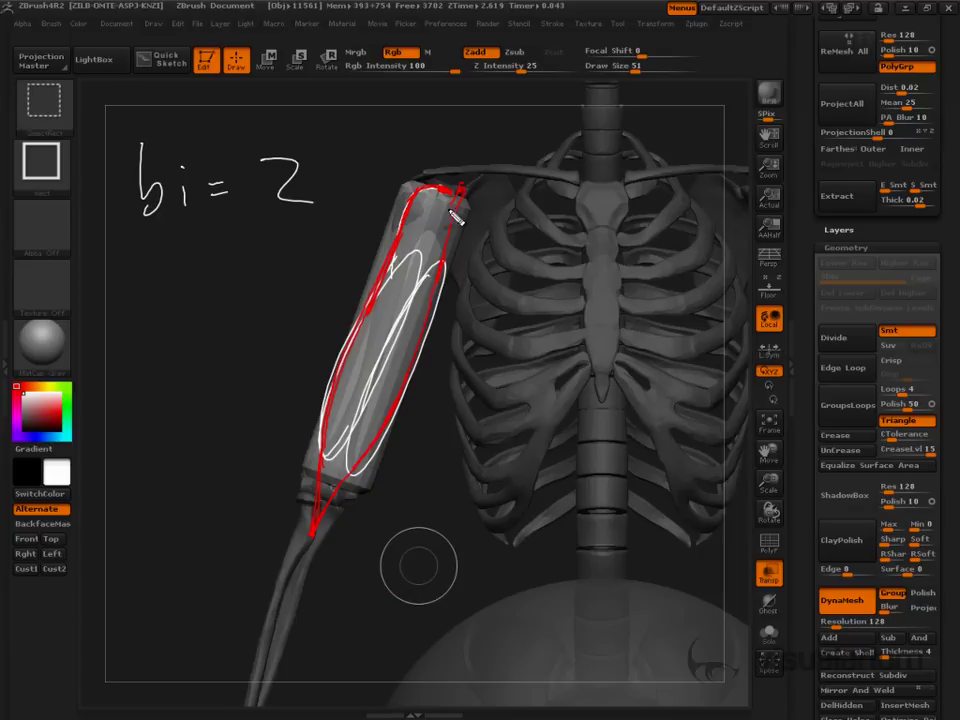
mouse_move(468, 193)
left_mouse_down()
mouse_move(397, 309)
mouse_move(338, 462)
left_mouse_up()
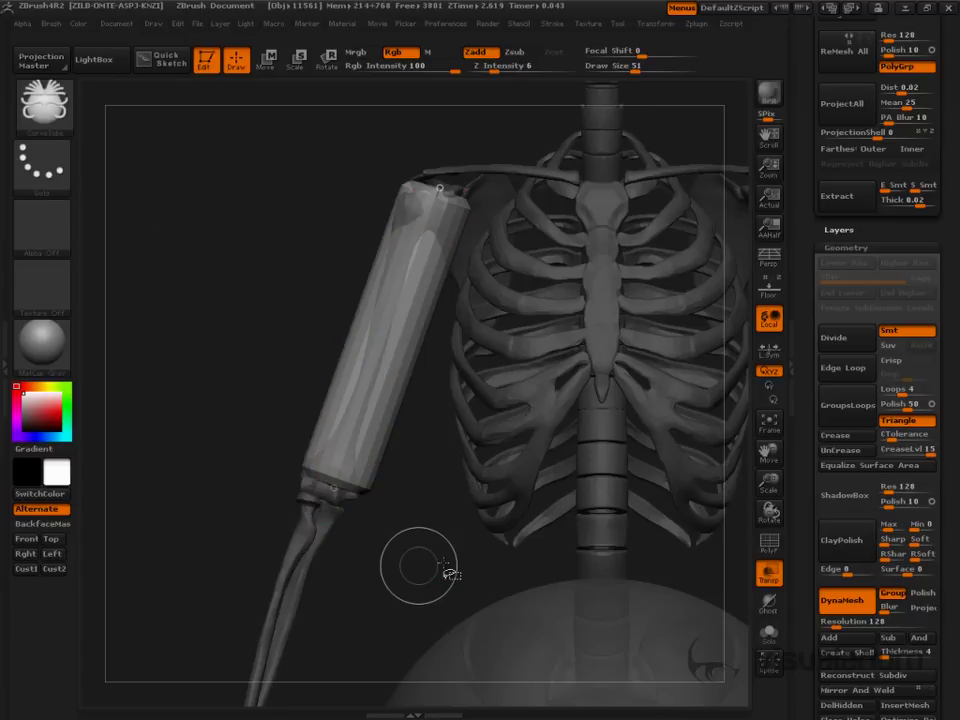
Clear the annotations, undo the test tube, and dock the Stroke palette above the Tool palette.
left_click_drag(448, 570, 441, 540)
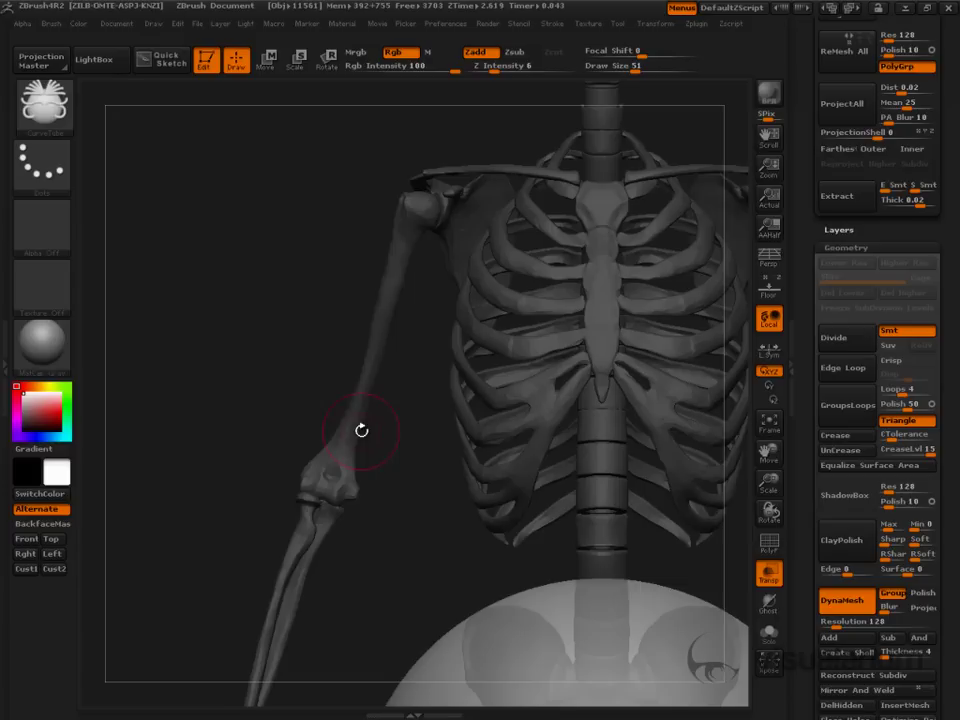
key("s")
left_click(554, 27)
left_click(549, 42)
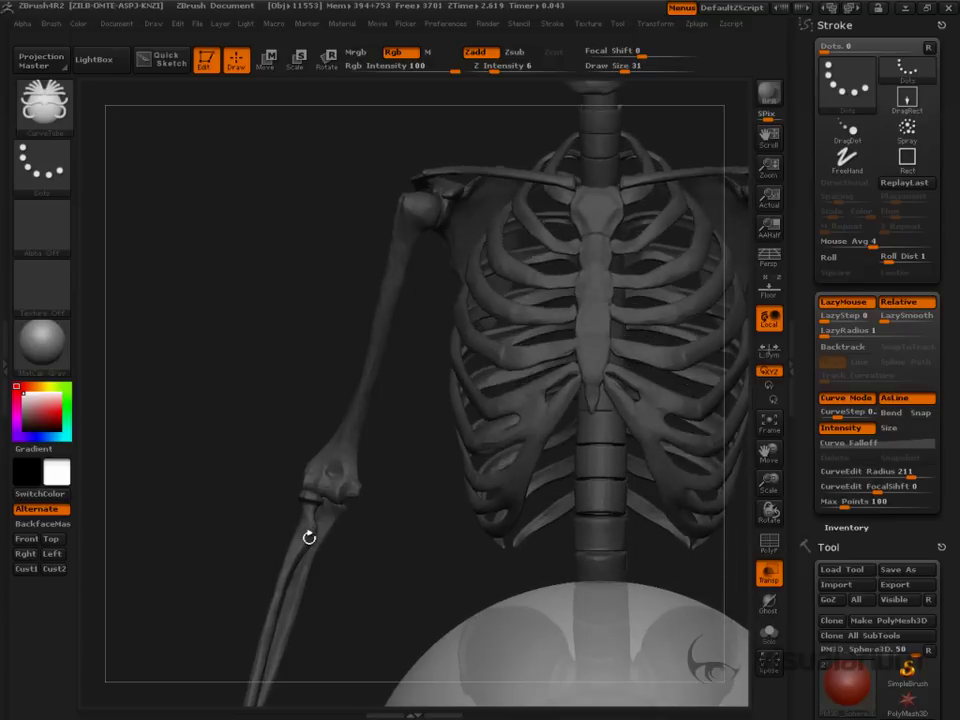
Draw a thin CurveTube at Draw Size 18 with transparency off, from the forearm just below the elbow up to the shoulder.
scroll(806, 457, "down", 10)
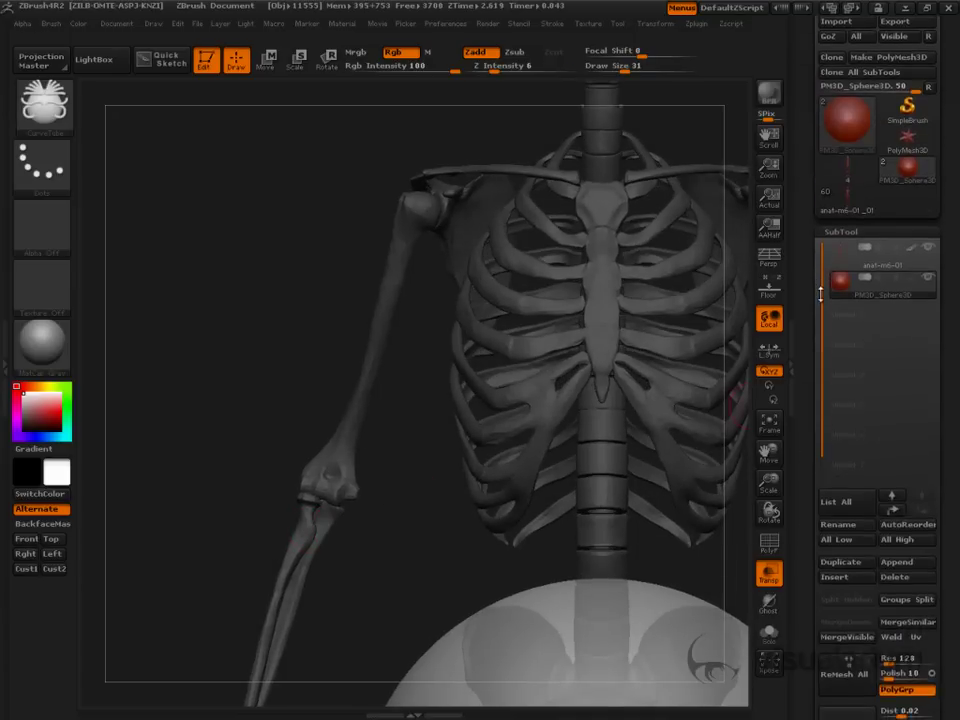
scroll(823, 508, "down", 5)
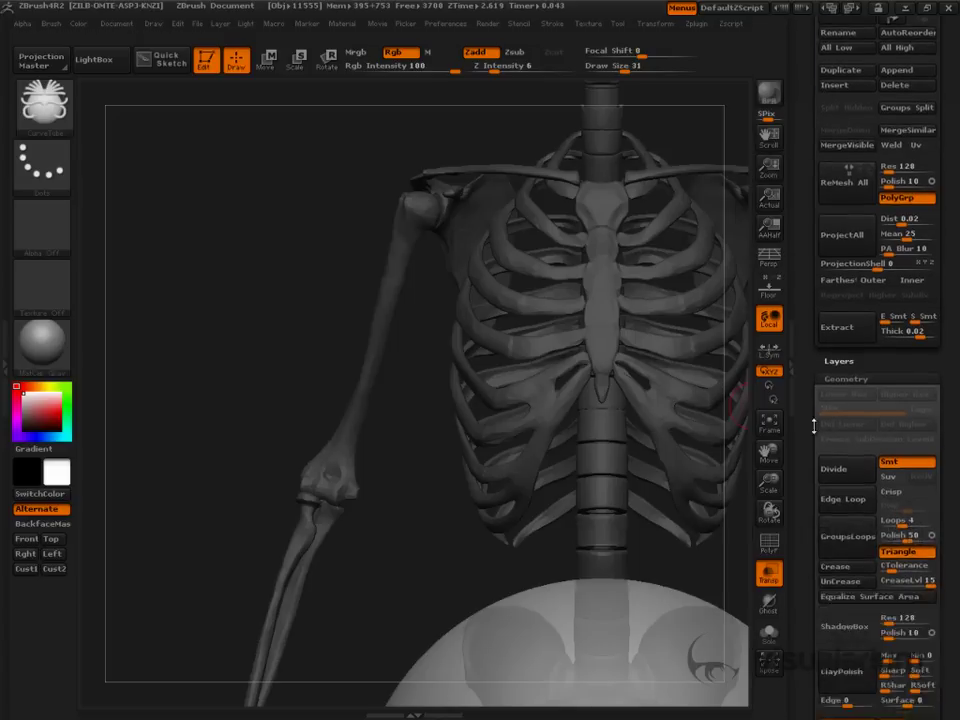
scroll(811, 307, "up", 10)
scroll(799, 407, "up", 6)
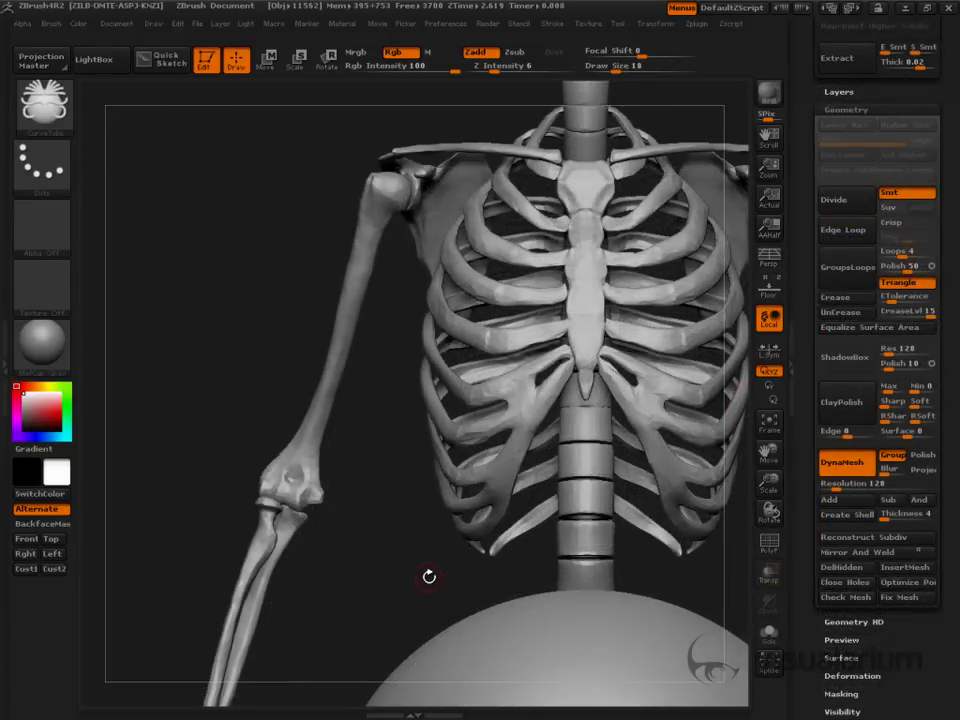
mouse_move(424, 566)
left_mouse_down()
mouse_move(420, 549)
mouse_move(418, 577)
left_mouse_up()
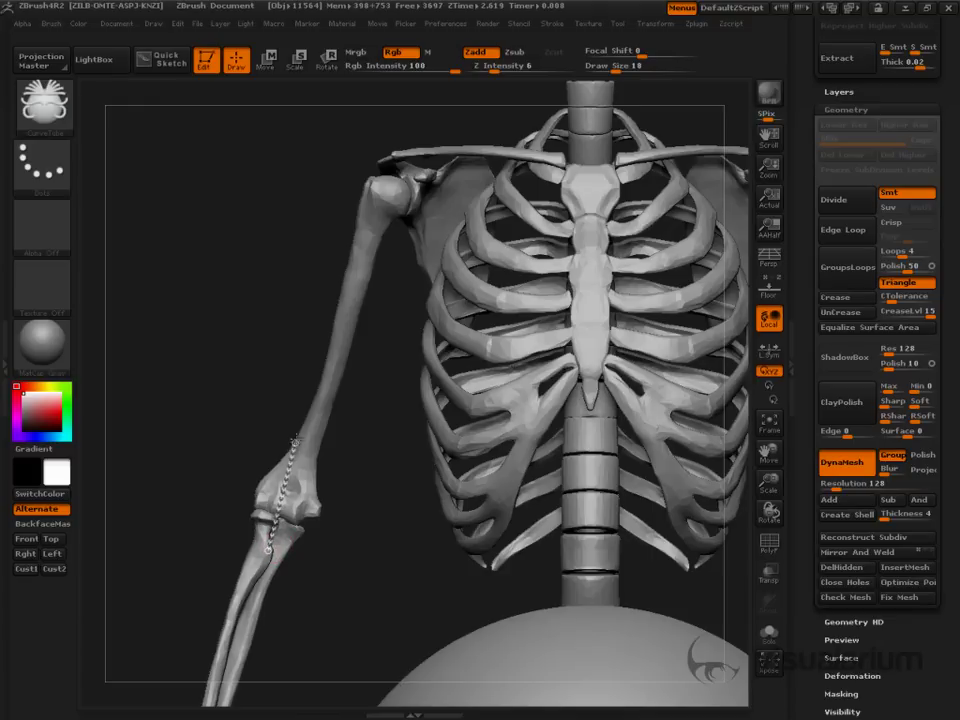
left_click_drag(296, 440, 368, 190)
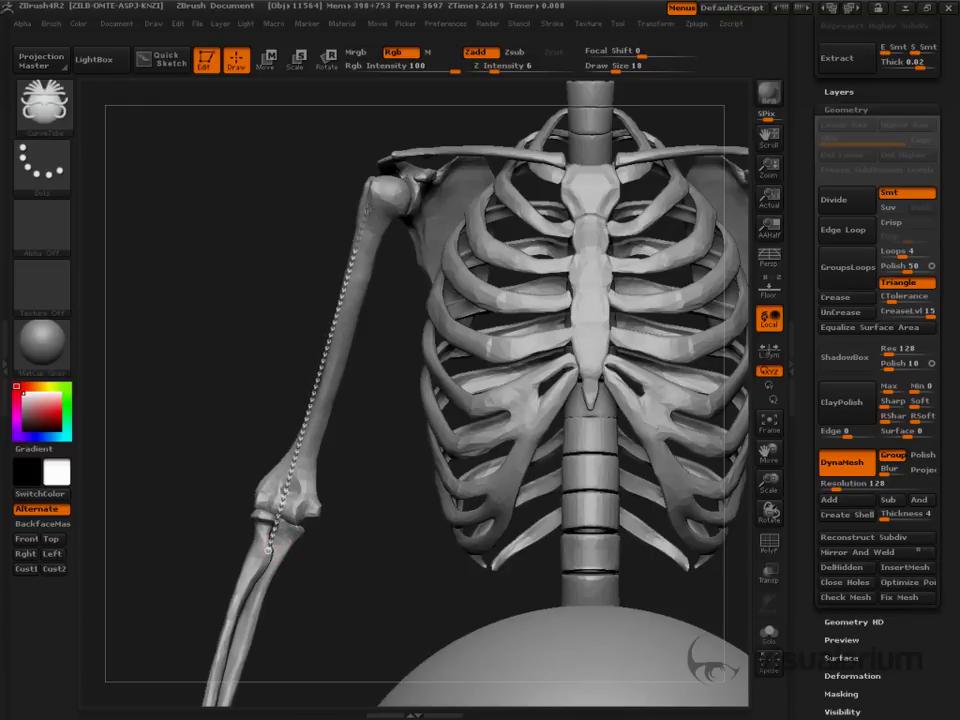
mouse_move(368, 204)
left_mouse_down()
mouse_move(372, 186)
mouse_move(402, 172)
left_mouse_up()
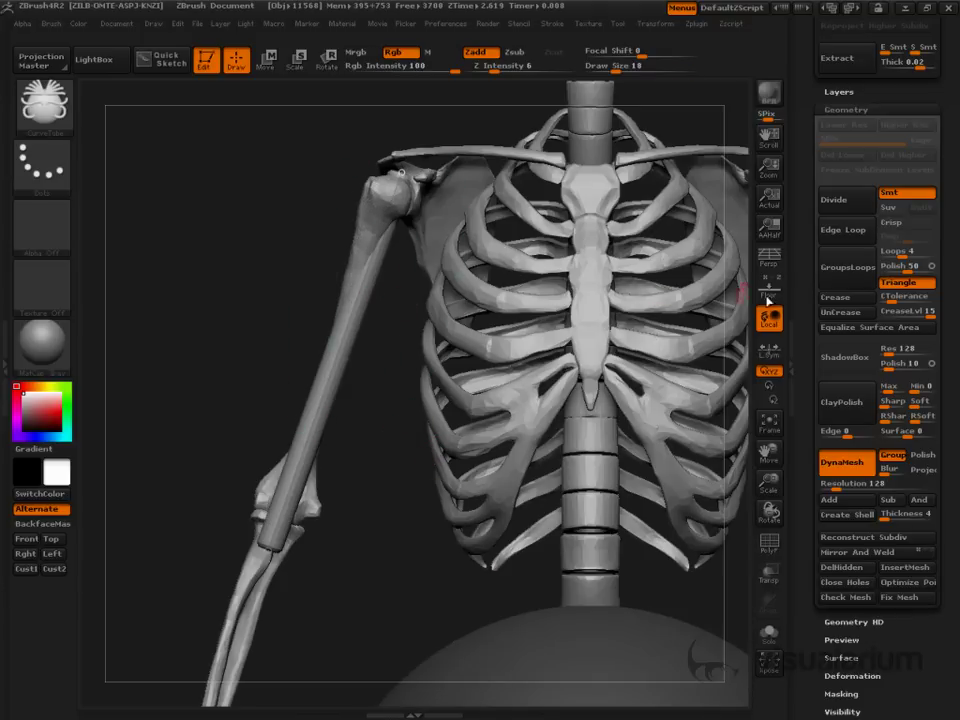
Enable Size for the curve falloff and update the arm tube at Draw Size 37, thickening its middle and tapering its ends.
left_click_drag(806, 251, 815, 447)
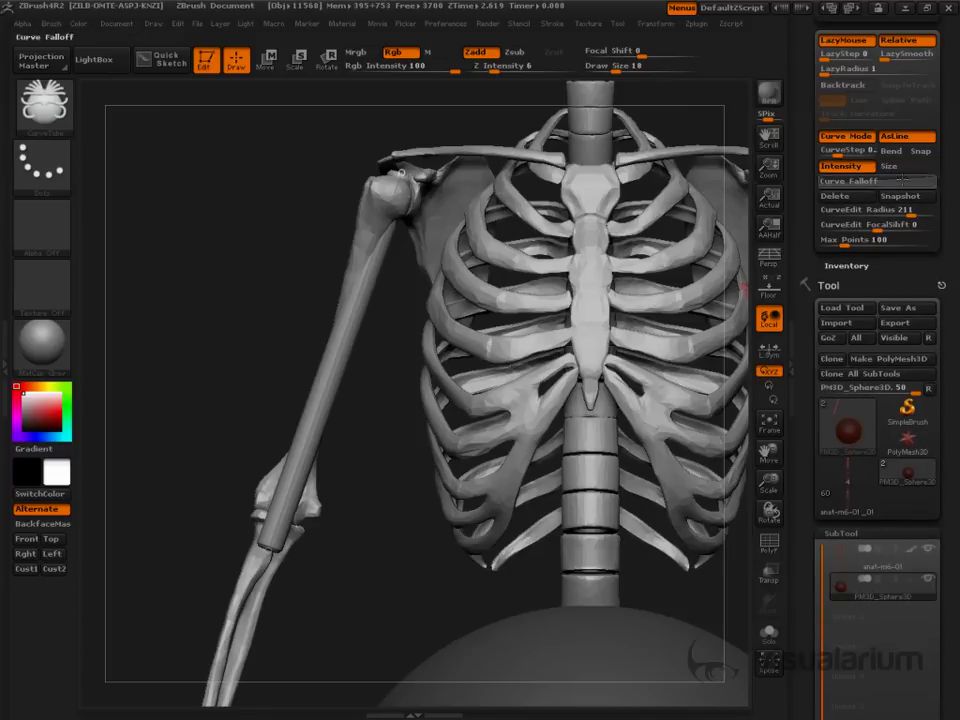
left_click_drag(807, 200, 803, 301)
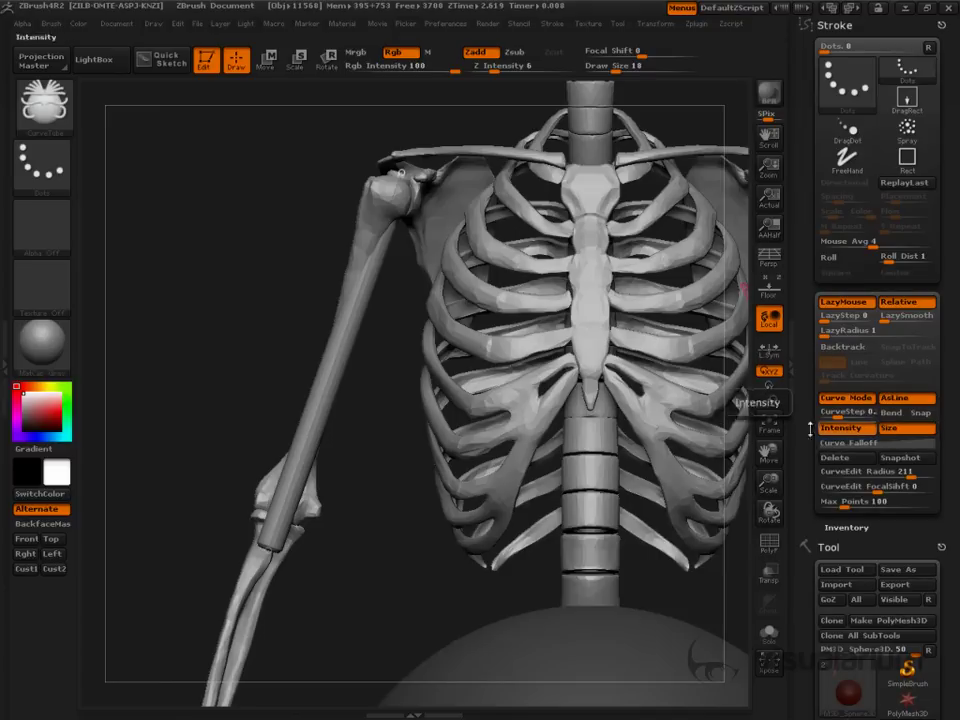
key("s")
left_click_drag(369, 400, 378, 401)
left_click(336, 356)
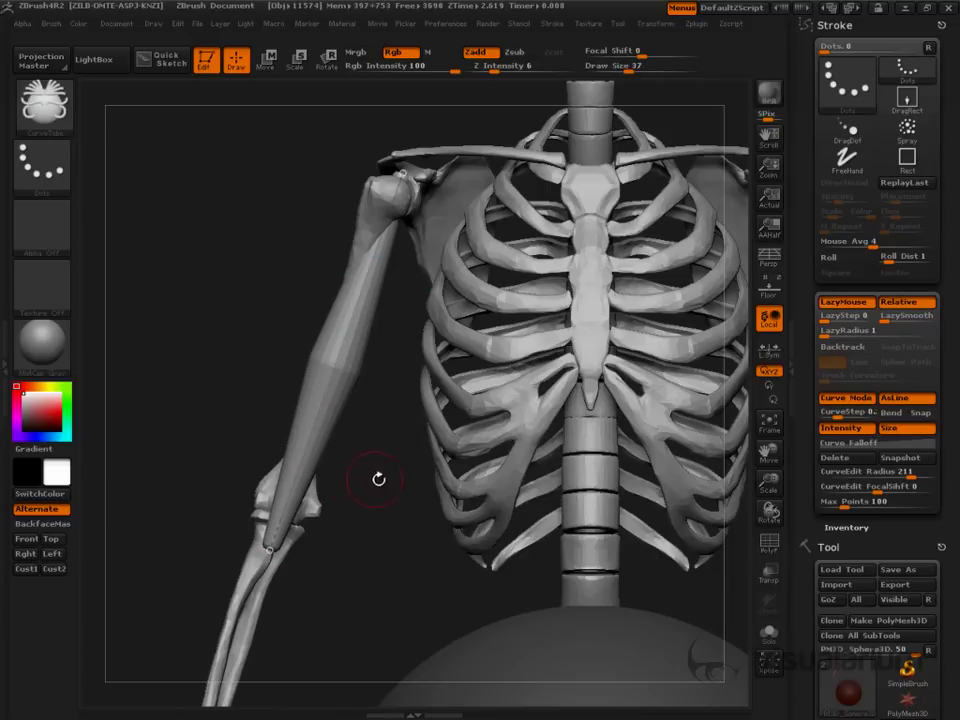
Outline the intended muscle shape around the tapered tube in side view, from the shoulder to the forearm, with the screen pen.
left_click_drag(378, 479, 450, 483)
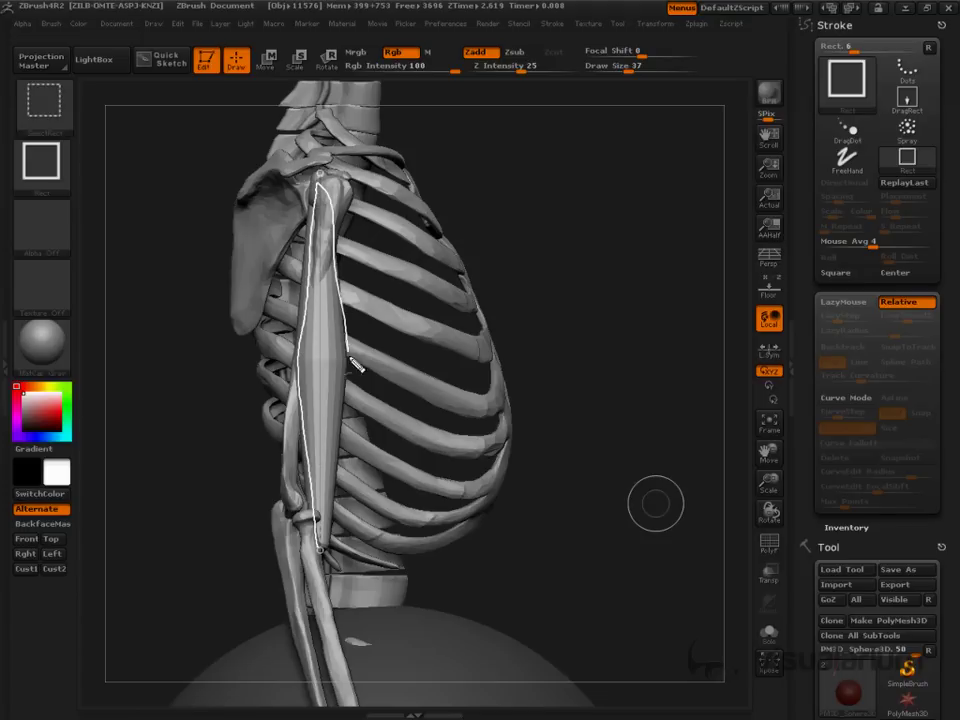
left_click_drag(352, 362, 343, 573)
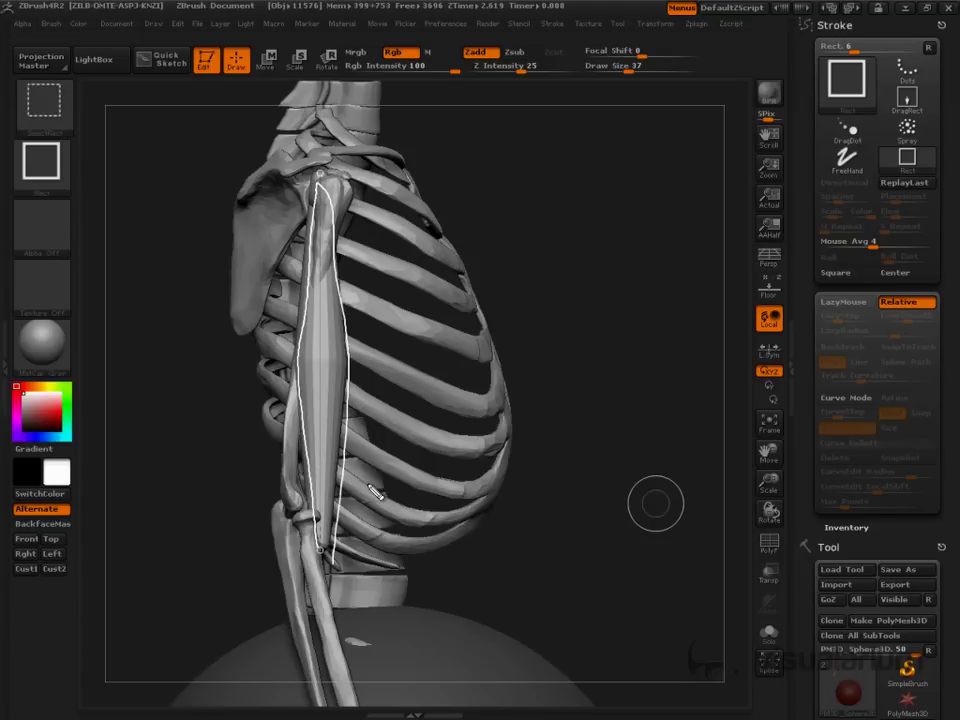
Clear the drawn outline, enable Bend for the curve, and pull the tube's upper half forward off the humerus.
key("Escape")
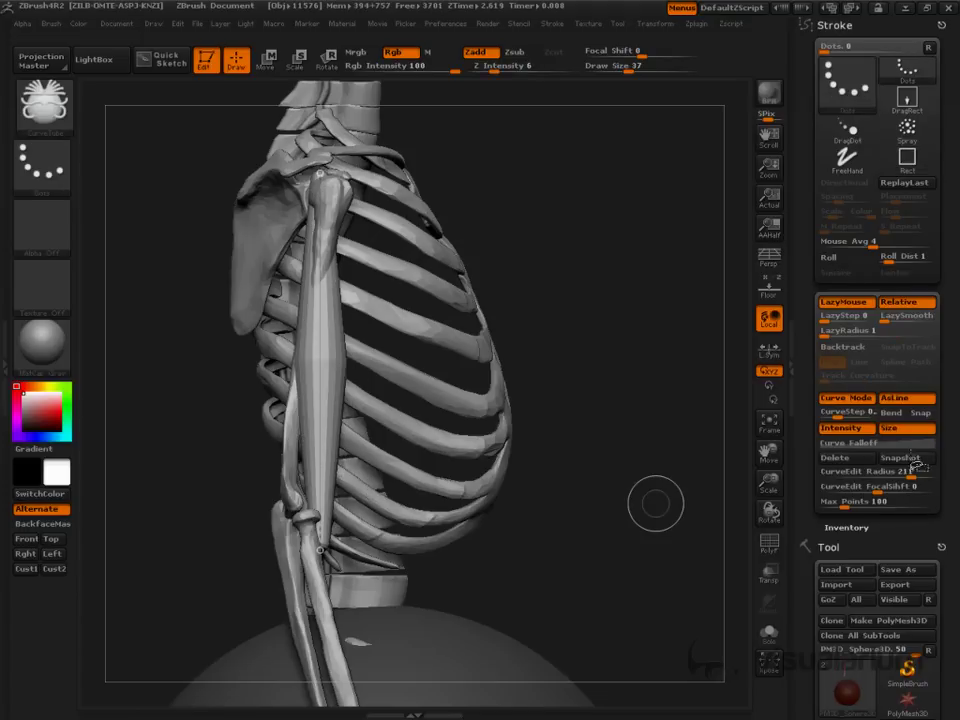
left_click(892, 413)
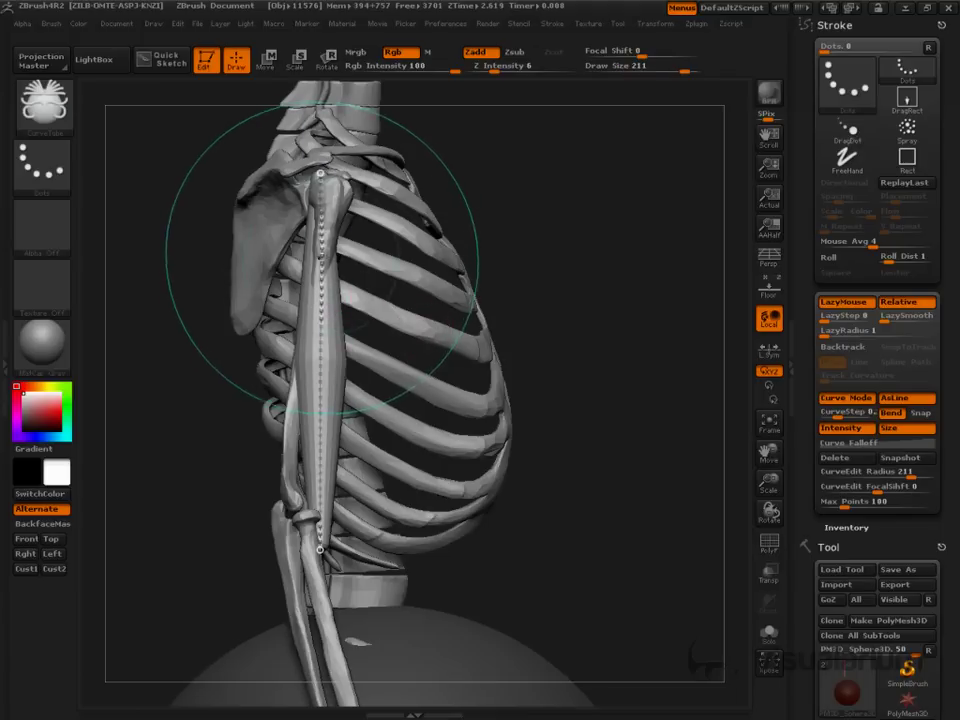
mouse_move(318, 248)
left_mouse_down()
mouse_move(345, 240)
mouse_move(355, 207)
left_mouse_up()
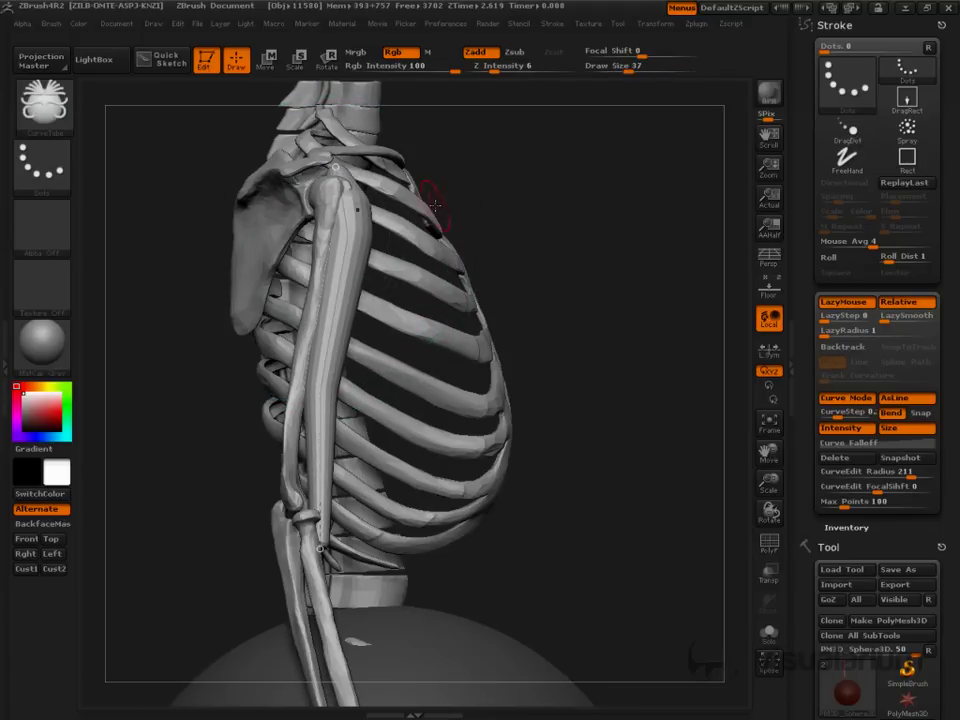
left_click_drag(585, 215, 448, 224)
left_click_drag(353, 228, 325, 222)
Reshape the curve's upper part around the humeral head with a CurveEdit Radius of 80, undoing the first bend.
mouse_move(381, 305)
left_mouse_down("alt")
mouse_move(438, 338)
mouse_move(385, 335)
mouse_move(322, 351)
mouse_move(334, 360)
mouse_move(391, 314)
left_mouse_up("alt")
key("s")
left_click(348, 353)
key("s")
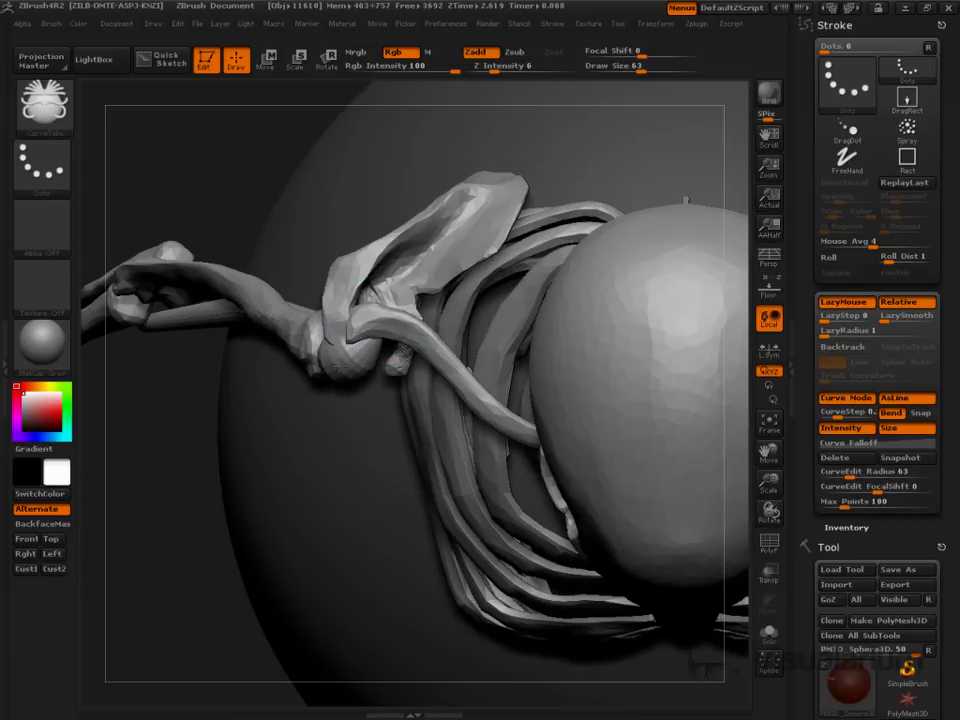
left_click_drag(203, 570, 203, 402)
key("s")
mouse_move(343, 366)
left_mouse_down()
mouse_move(439, 259)
mouse_move(353, 352)
left_mouse_up()
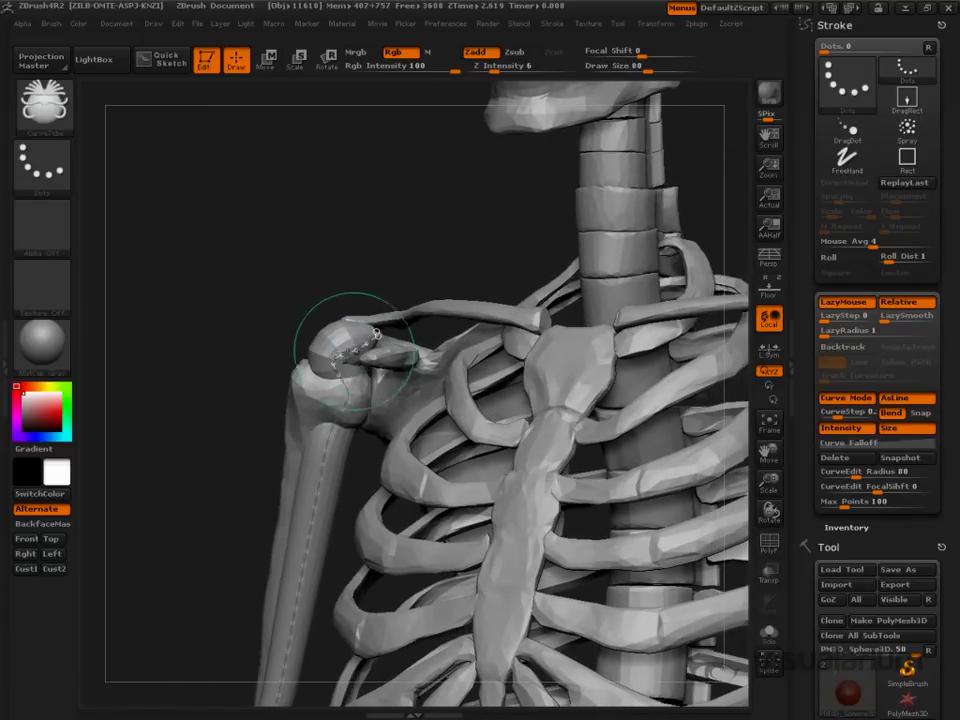
key("ctrl+z")
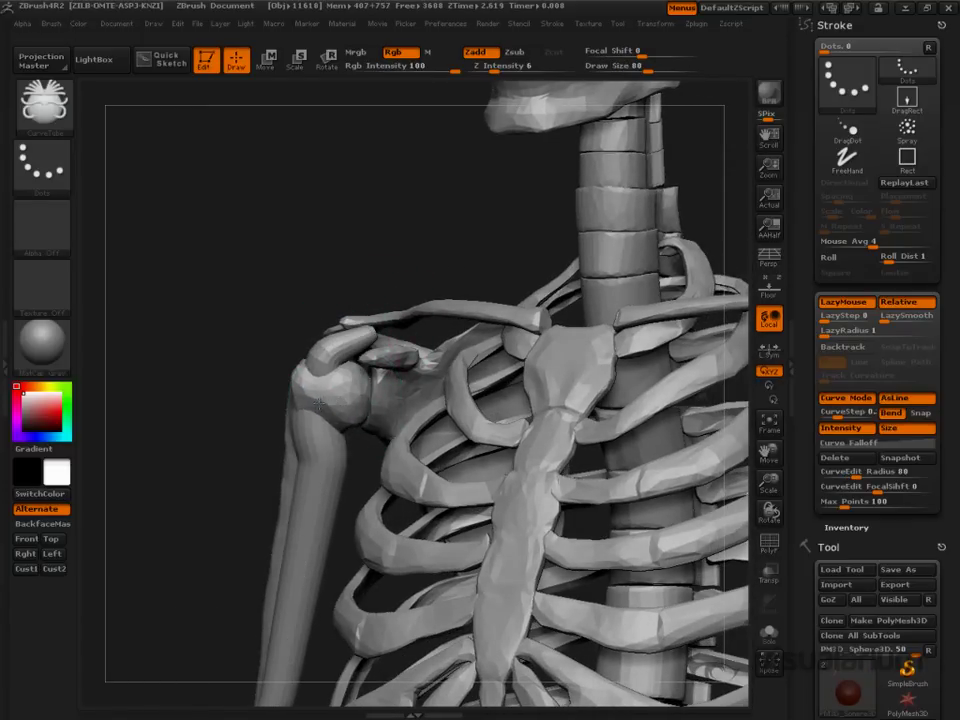
left_click_drag(318, 335, 318, 425)
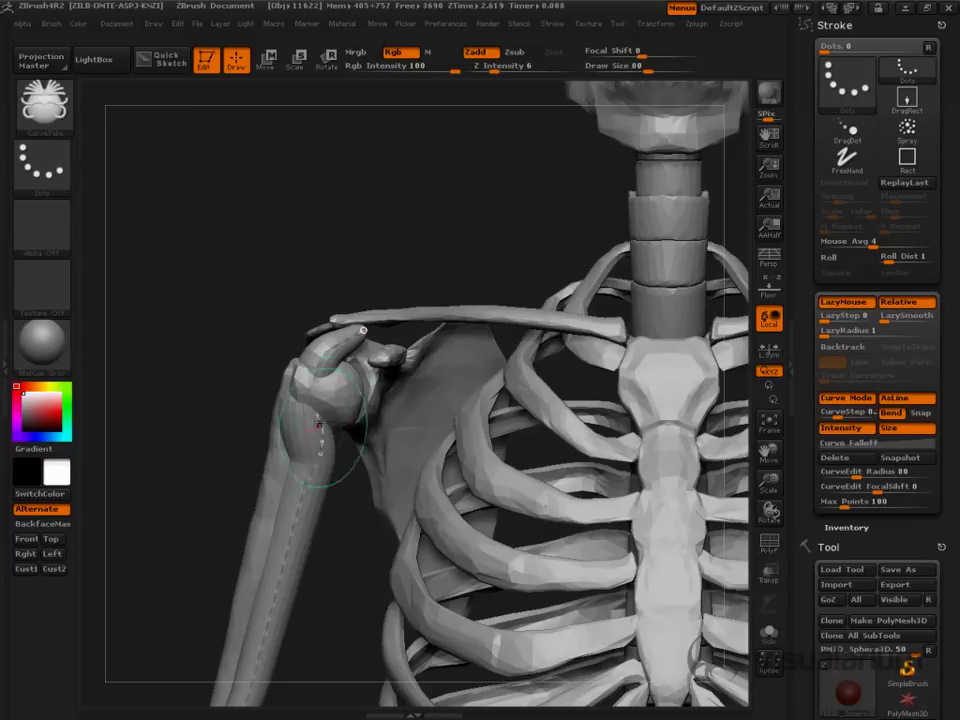
Bend the tube's curve outward around the humeral head in front view with a CurveEdit Radius of 125.
left_click_drag(339, 519, 367, 454, "alt")
key("s")
left_click_drag(338, 406, 346, 406)
left_click_drag(345, 365, 312, 515)
mouse_move(310, 408)
left_mouse_down()
mouse_move(352, 284)
mouse_move(388, 266)
left_mouse_up()
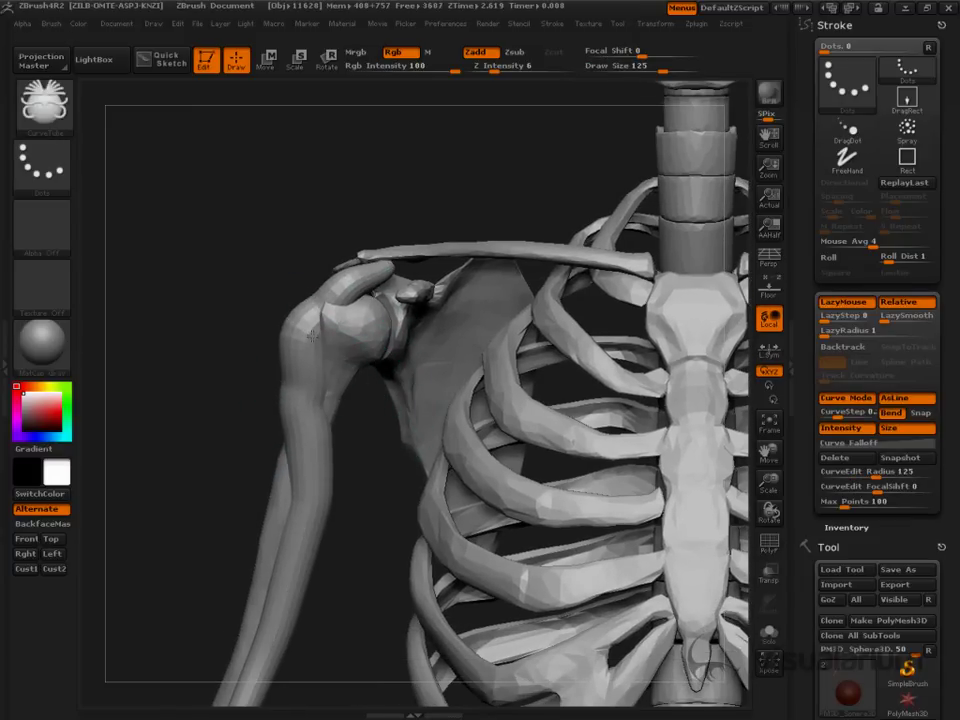
Adjust the curve's upper end point above the humeral head with a CurveEdit Radius of 37.
key("s")
left_click_drag(326, 323, 295, 322)
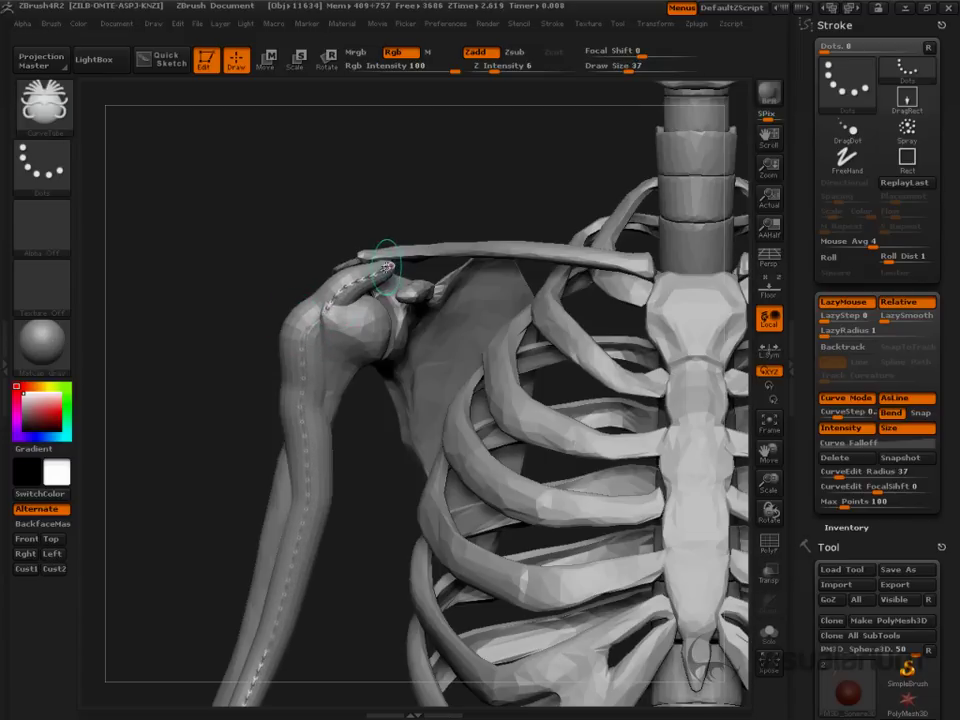
left_click(386, 270)
Try thickening the arm tube in side view by updating it at Draw Size 56.
left_click_drag(420, 187, 577, 184)
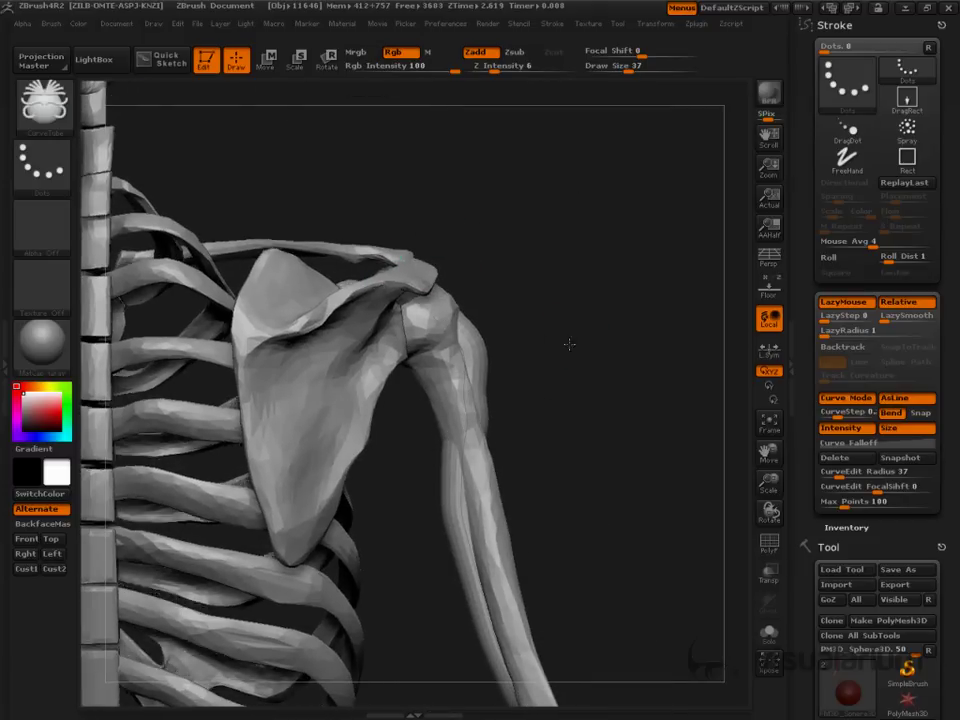
left_click_drag(568, 343, 493, 343)
mouse_move(669, 326)
left_mouse_down("alt")
mouse_move(611, 257)
mouse_move(598, 193)
left_mouse_up("alt")
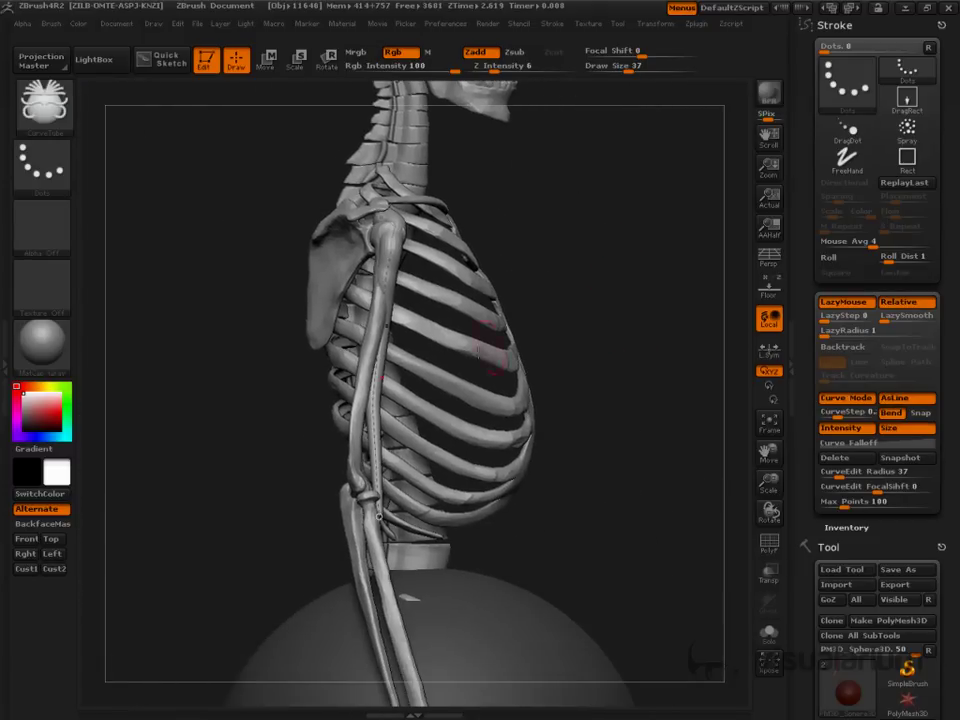
key("s")
left_click_drag(378, 388, 387, 388)
key("s")
left_click_drag(562, 345, 574, 344)
left_click(377, 374)
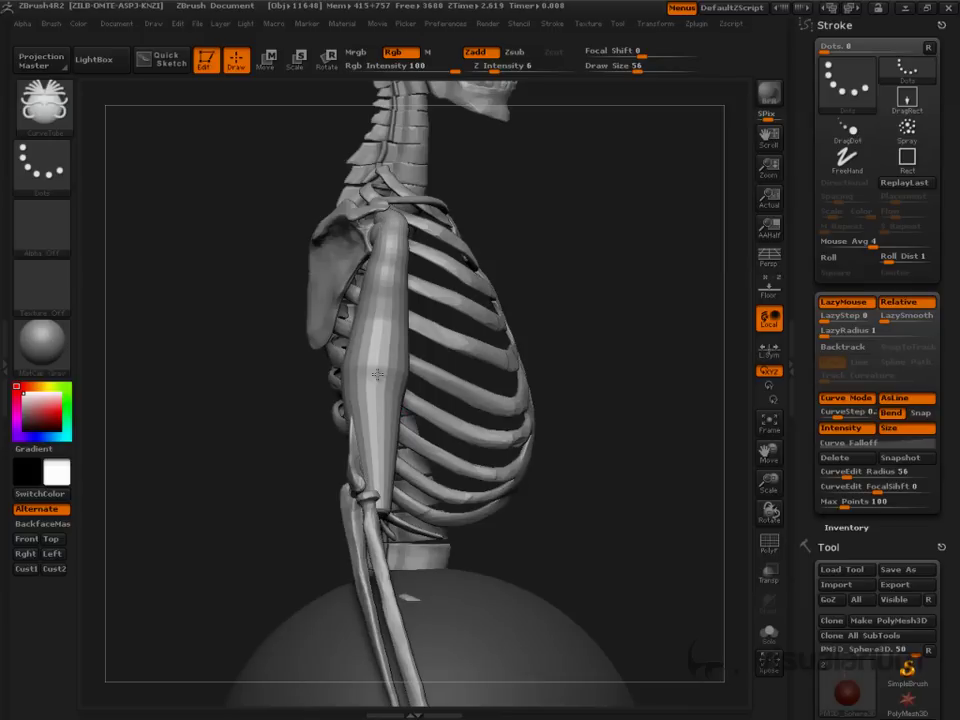
Slim the arm tube by updating it at Draw Size 31.
key("s")
key("bracketleft")
key("bracketleft")
key("bracketleft")
left_click(377, 375)
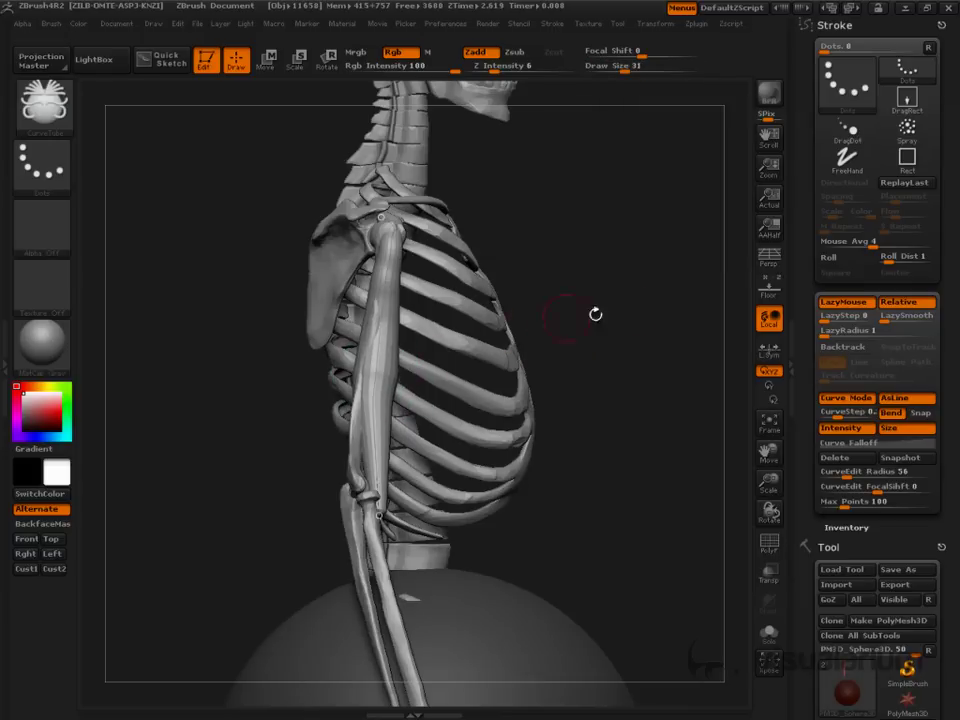
Delete the tube's curve so only the muscle mesh is left for sculpting.
left_click_drag(596, 315, 536, 334)
key("s")
left_click_drag(441, 374, 468, 374)
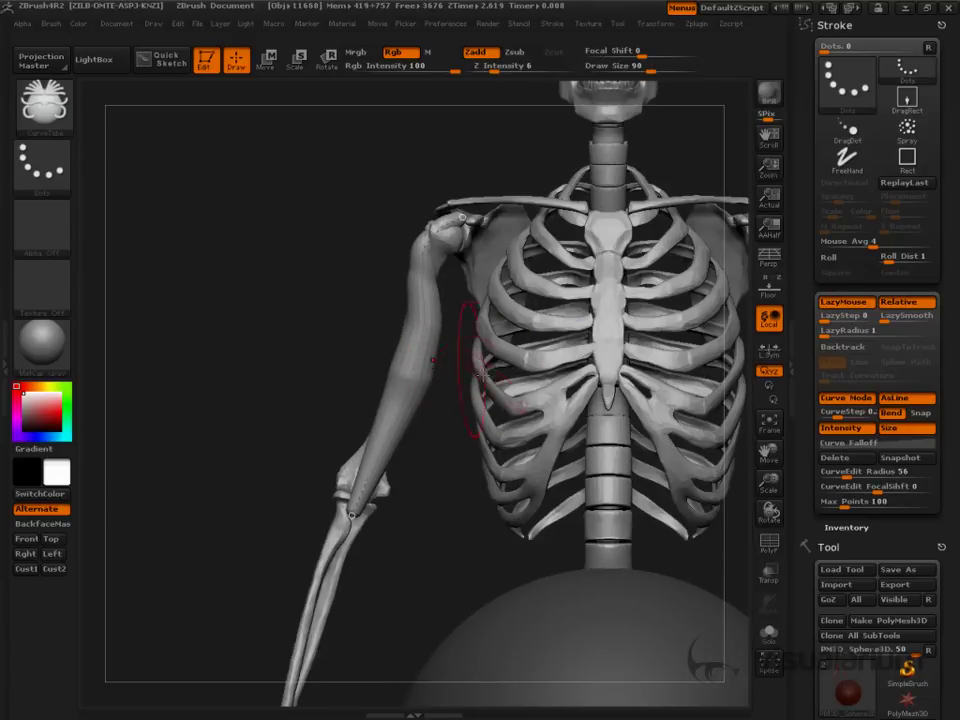
left_click(838, 457)
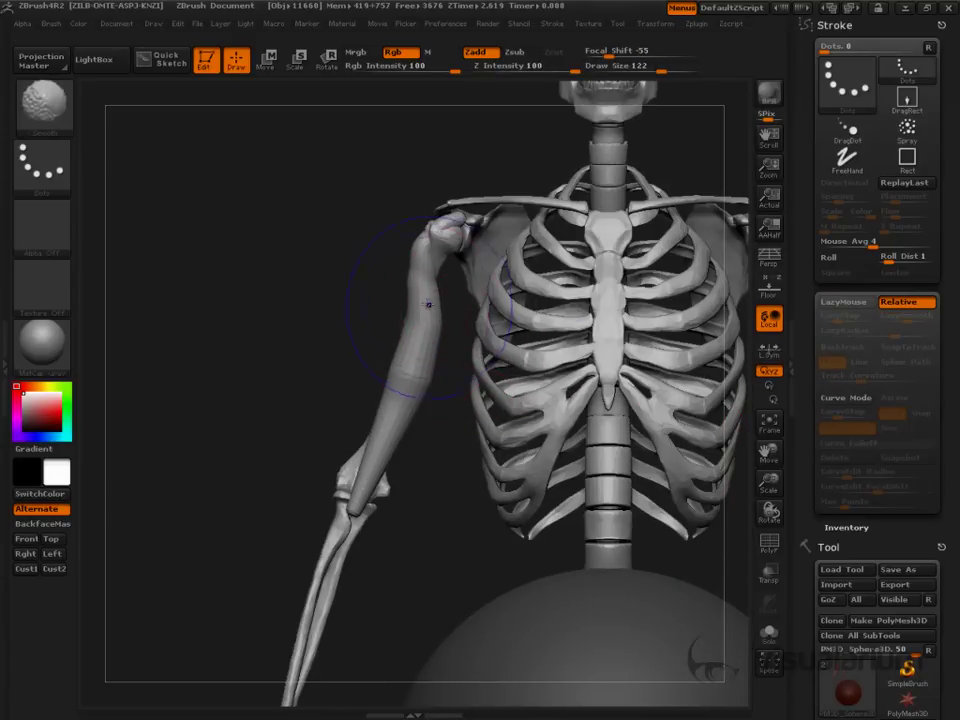
Select the Move brush and smooth the muscle's upper end around the humeral head at Draw Size 76.
mouse_move(428, 304)
left_mouse_down("shift")
mouse_move(423, 293)
mouse_move(422, 338)
mouse_move(416, 309)
mouse_move(448, 340)
mouse_move(486, 300)
mouse_move(482, 405)
left_mouse_up("shift")
key("b")
key("m")
key("v")
left_click_drag(482, 405, 462, 405)
key("s")
left_click_drag(461, 348, 441, 348)
key("shift")
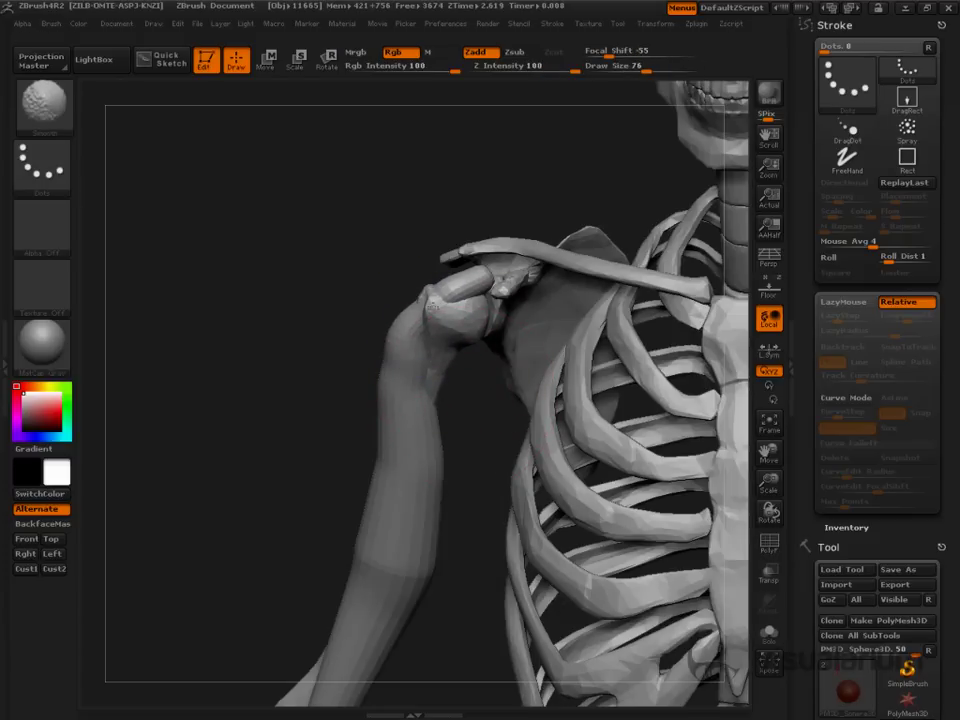
mouse_move(469, 291)
left_mouse_down("shift")
mouse_move(459, 281)
mouse_move(412, 325)
mouse_move(410, 383)
left_mouse_up("shift")
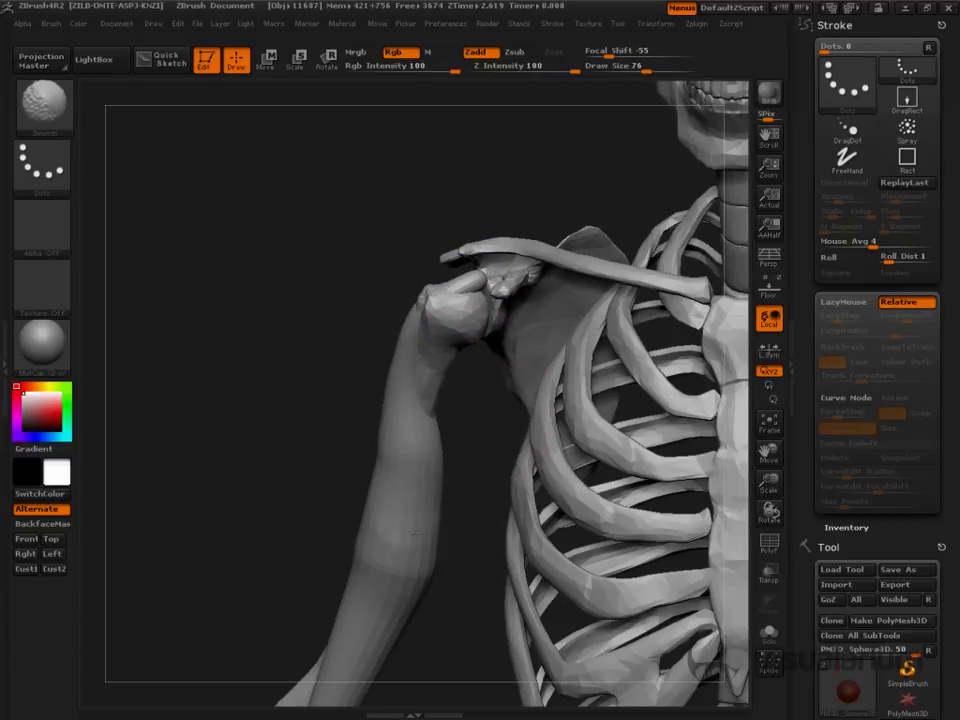
Smooth the muscle's lower end at the elbow at Draw Size 76 and its middle at Draw Size 135.
left_click_drag(493, 446, 520, 324, "alt")
left_click_drag(507, 420, 490, 482)
left_click_drag(471, 609, 498, 505, "alt")
key("shift")
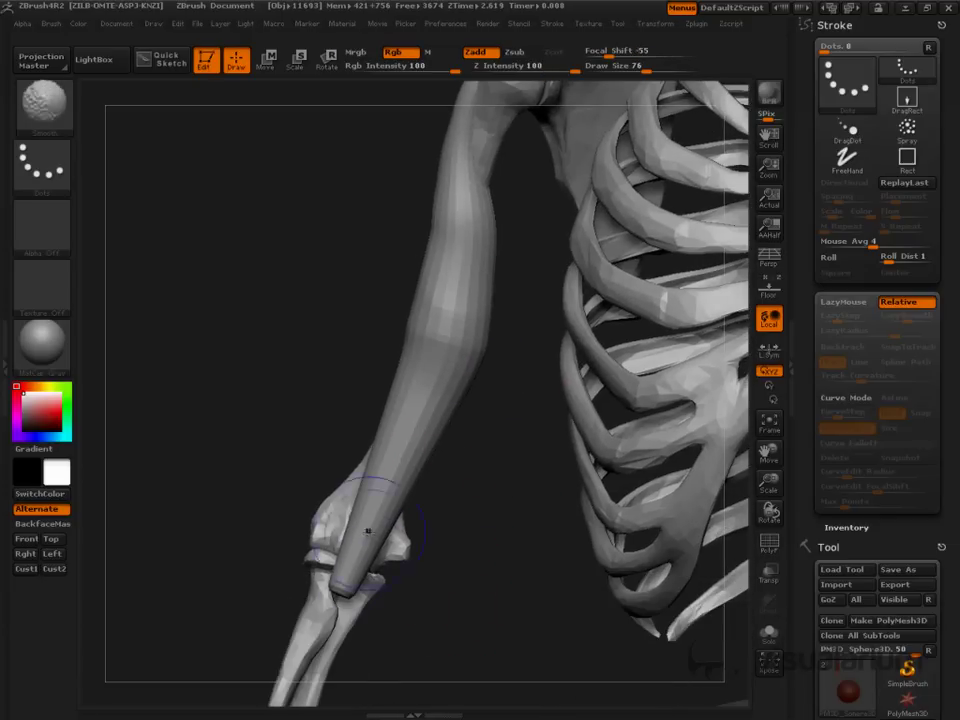
mouse_move(368, 531)
left_mouse_down("shift")
mouse_move(366, 556)
mouse_move(350, 574)
mouse_move(362, 542)
left_mouse_up("shift")
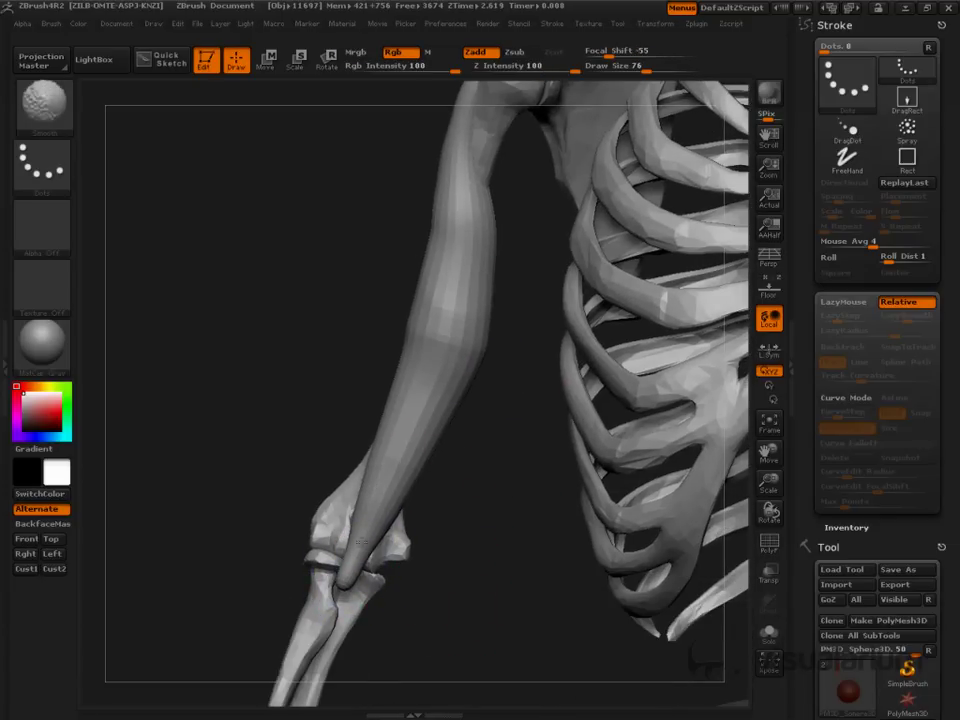
mouse_move(449, 370)
left_mouse_down("shift")
mouse_move(467, 315)
mouse_move(421, 381)
mouse_move(456, 191)
mouse_move(454, 225)
left_mouse_up("shift")
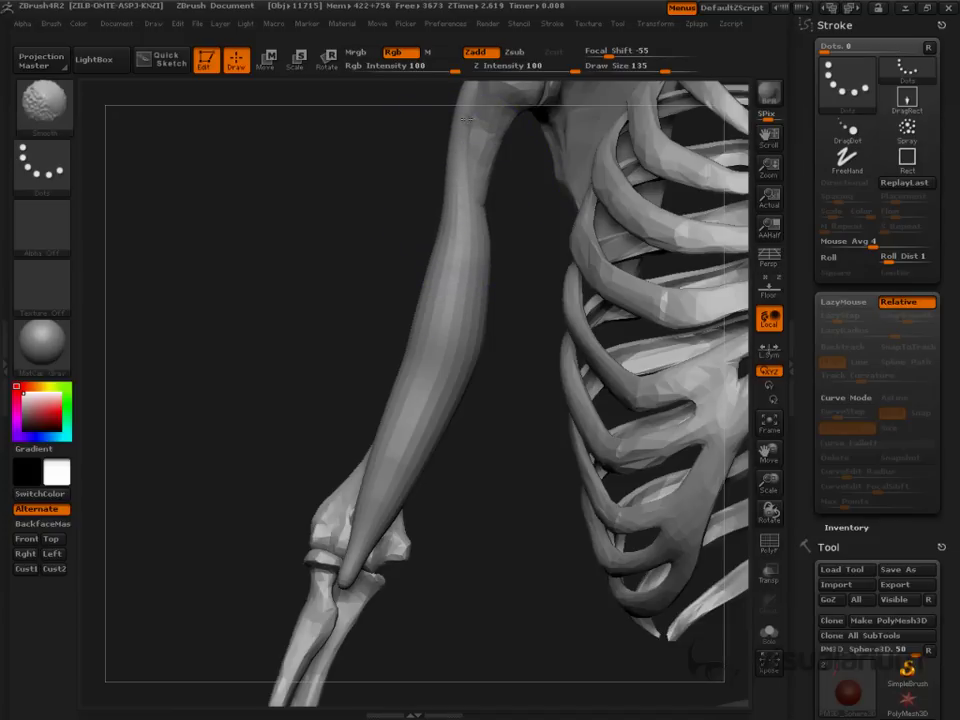
Shift the muscle belly outward along the humerus in front view with the Move brush at Draw Size 252.
key("s")
mouse_move(484, 296)
left_mouse_down()
mouse_move(514, 296)
mouse_move(437, 316)
left_mouse_up()
left_click_drag(420, 400, 401, 418)
left_click_drag(455, 234, 442, 244)
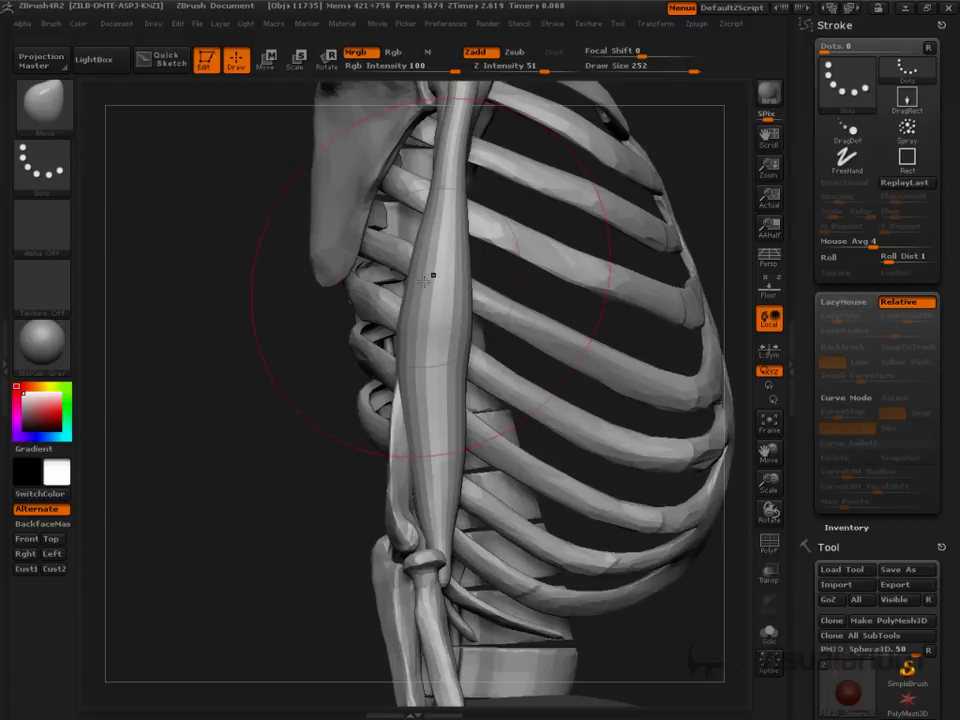
Pull the muscle belly forward, clear of the humerus, in side view with the Move brush at Draw Size 252.
mouse_move(437, 272)
left_mouse_down()
mouse_move(450, 300)
mouse_move(469, 191)
mouse_move(477, 194)
left_mouse_up()
mouse_move(442, 366)
left_mouse_down()
mouse_move(453, 364)
mouse_move(458, 402)
left_mouse_up()
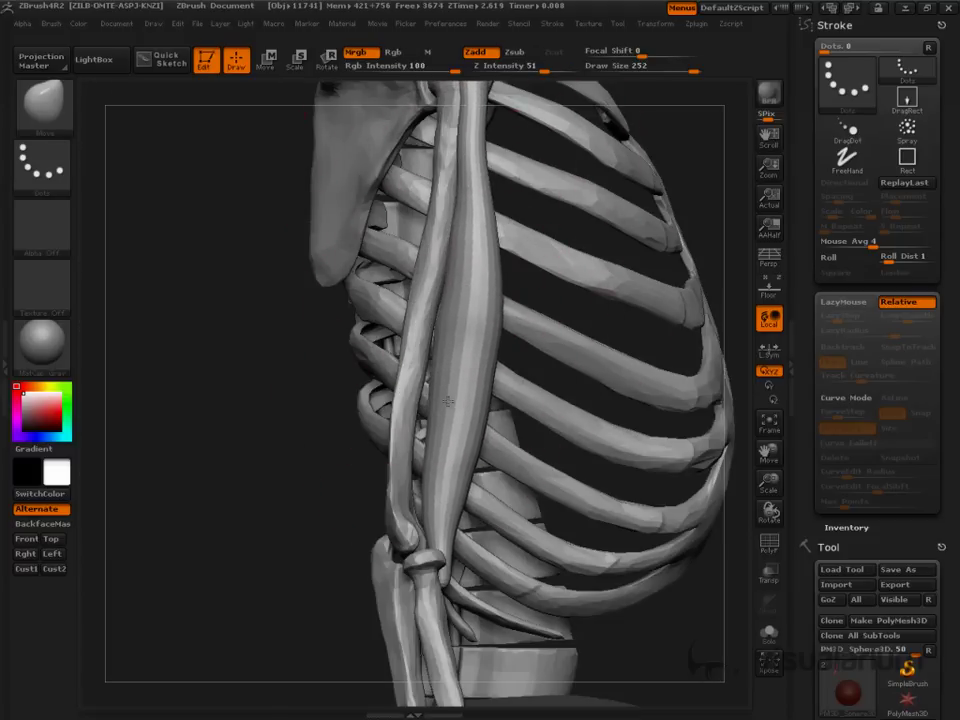
left_click_drag(478, 292, 484, 297)
left_click_drag(472, 228, 476, 221)
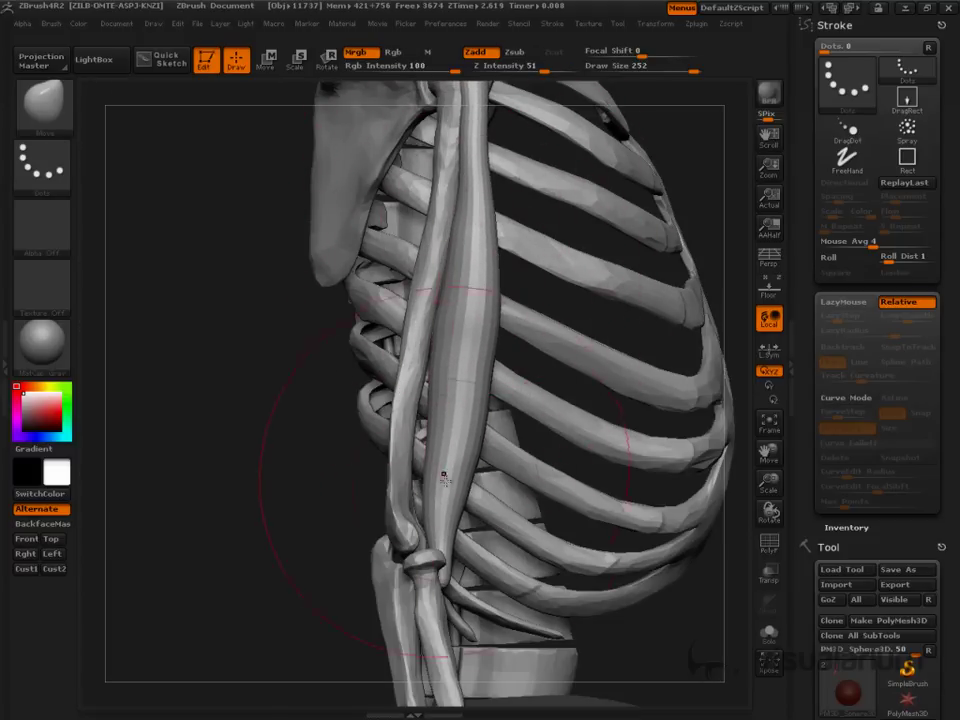
left_click_drag(444, 477, 450, 488)
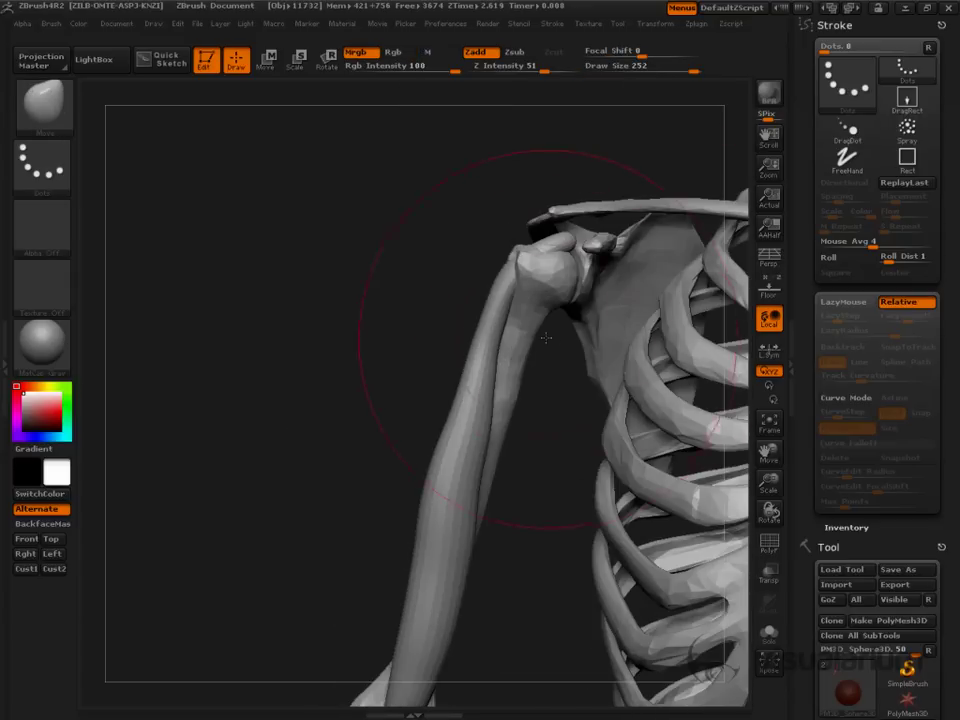
Smooth and slim the upper half of the muscle below the shoulder at Draw Size 127.
key("s")
left_click_drag(495, 326, 439, 443)
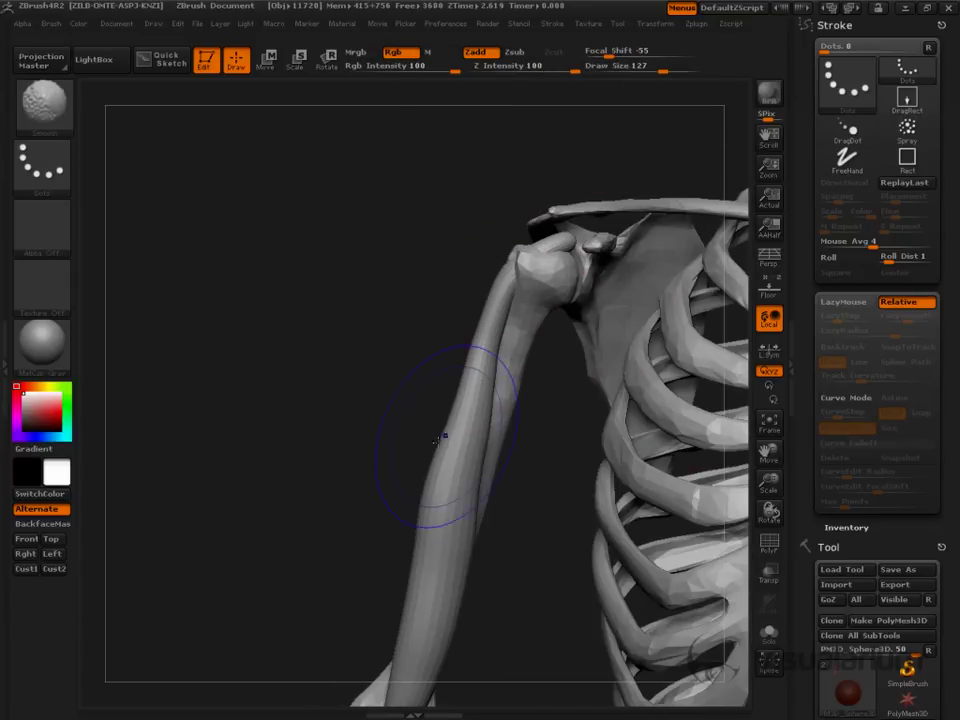
key("shift")
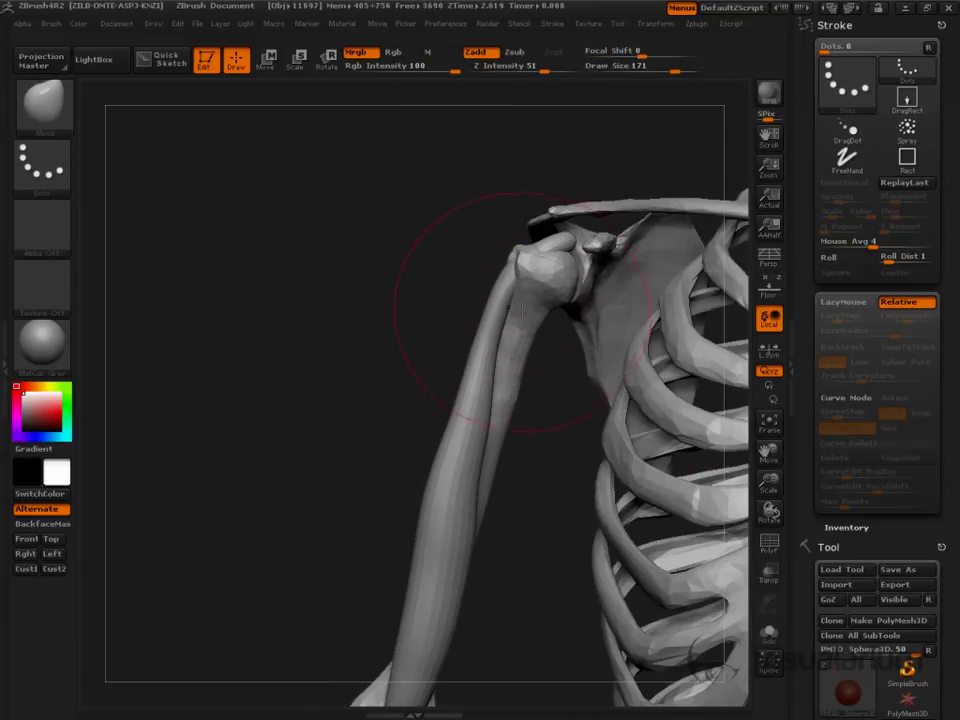
Lift the upper tendon up and over the humeral head with the Move brush at Draw Size 171.
left_click_drag(523, 309, 543, 237)
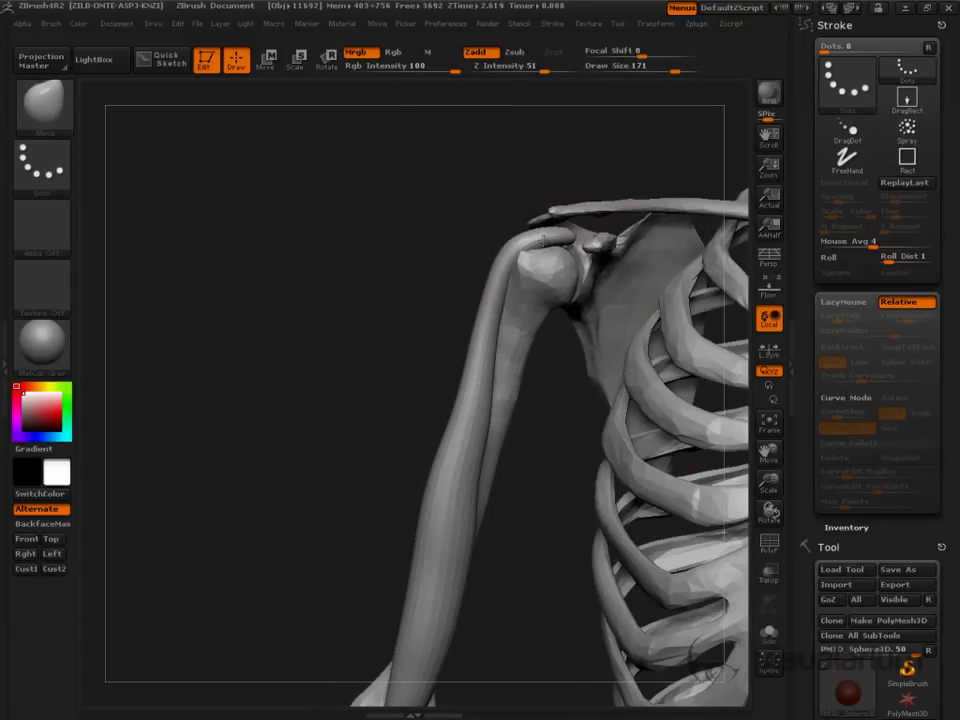
key("w")
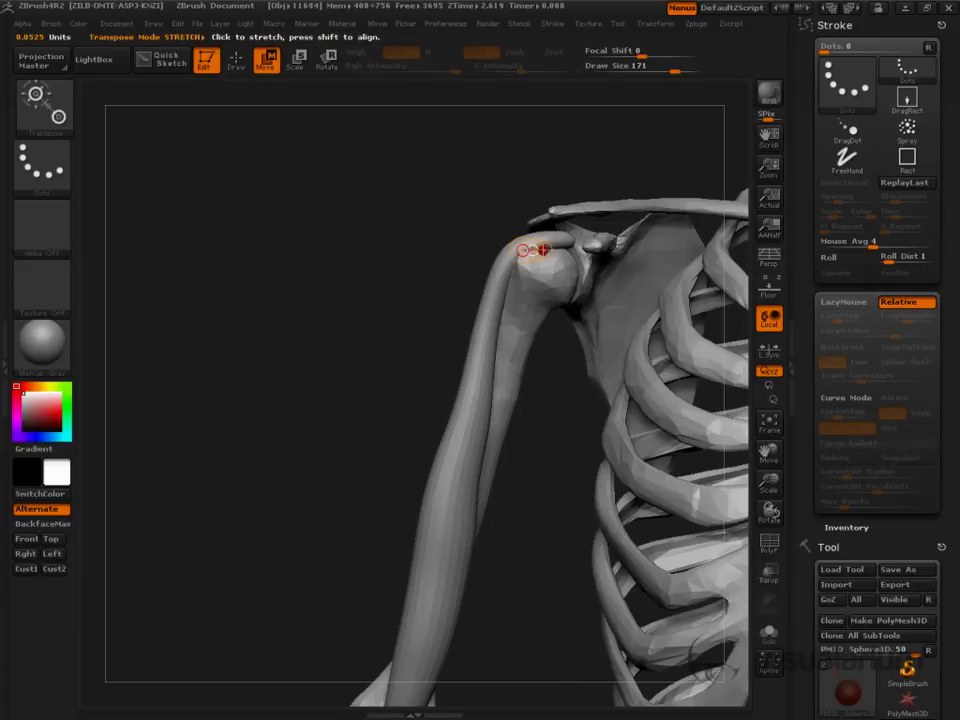
key("q")
left_click_drag(540, 252, 511, 209)
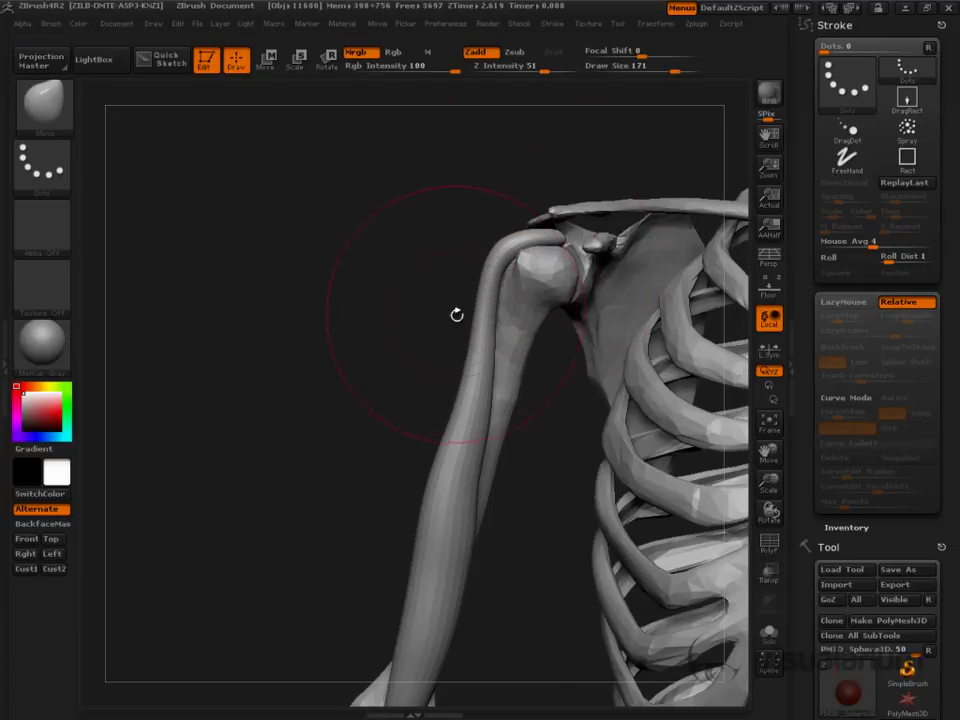
Smooth the upper tendon into a thin strand over the humeral head at Draw Size 47.
key("s")
mouse_move(457, 315)
left_mouse_down()
mouse_move(421, 314)
mouse_move(474, 322)
left_mouse_up()
key("s")
left_click_drag(488, 270, 478, 289)
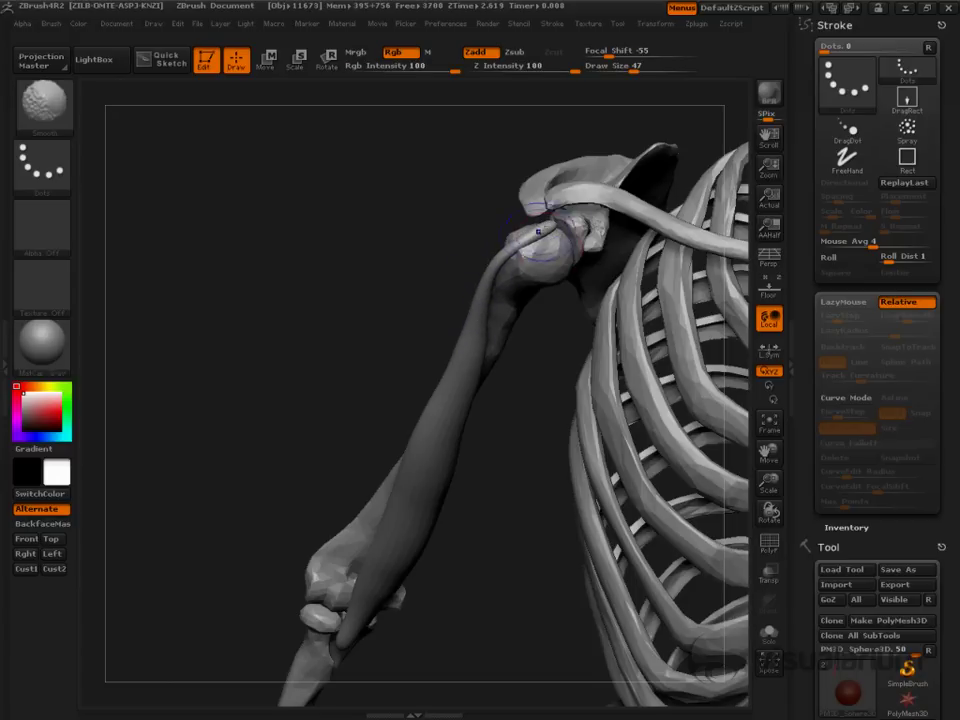
Pull the upper tendon's tip toward the scapula with the Move brush at Draw Size 47.
left_click_drag(465, 312, 530, 290)
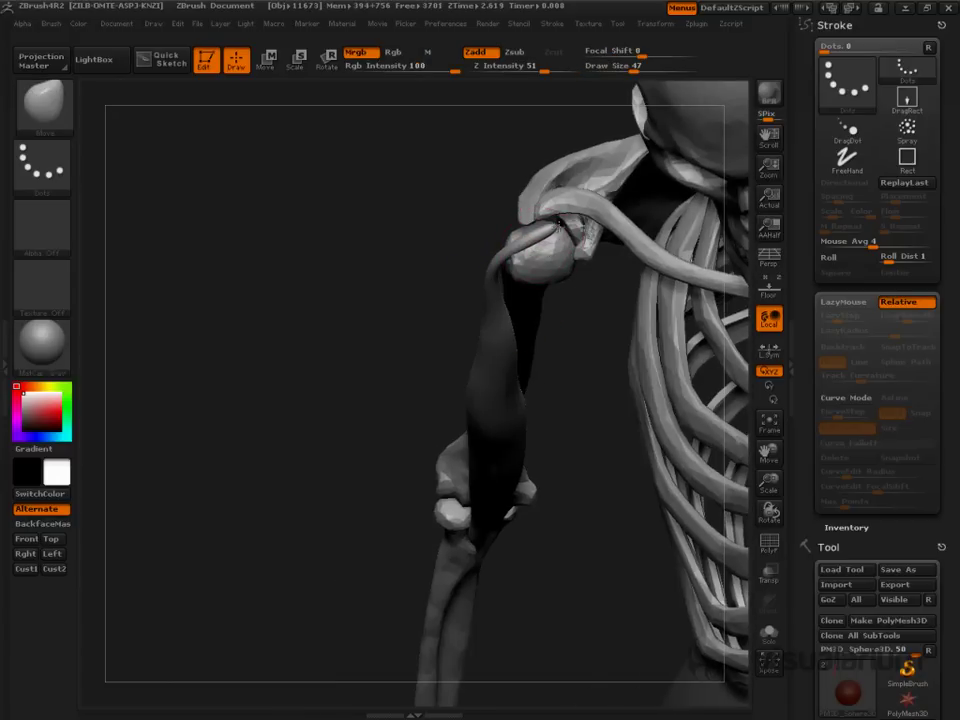
mouse_move(571, 217)
left_mouse_down()
mouse_move(560, 228)
mouse_move(568, 230)
left_mouse_up()
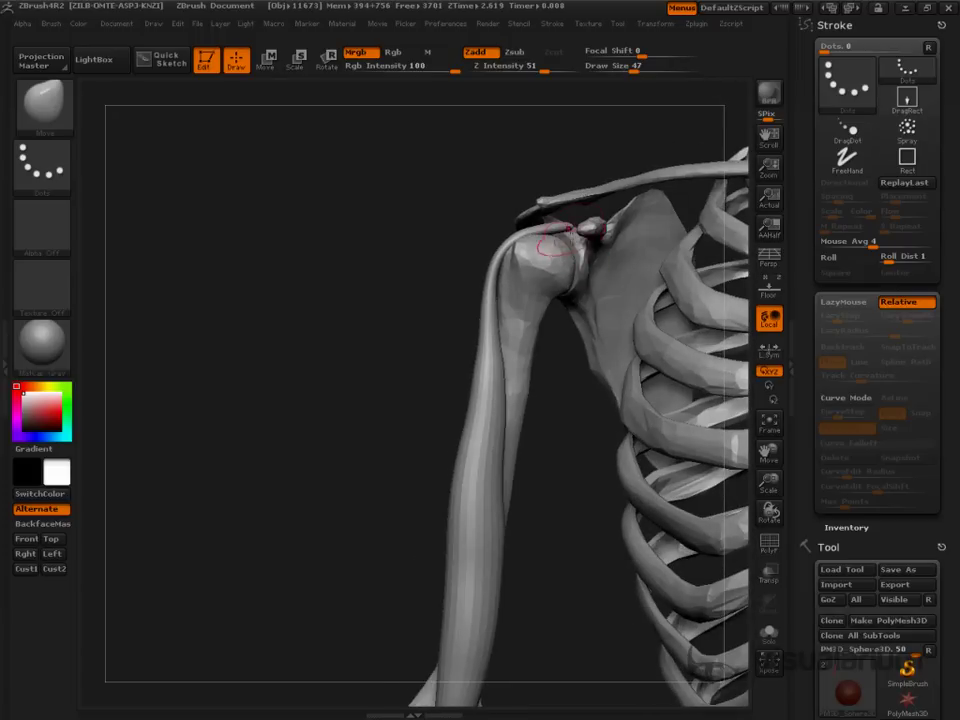
left_click_drag(565, 413, 553, 380)
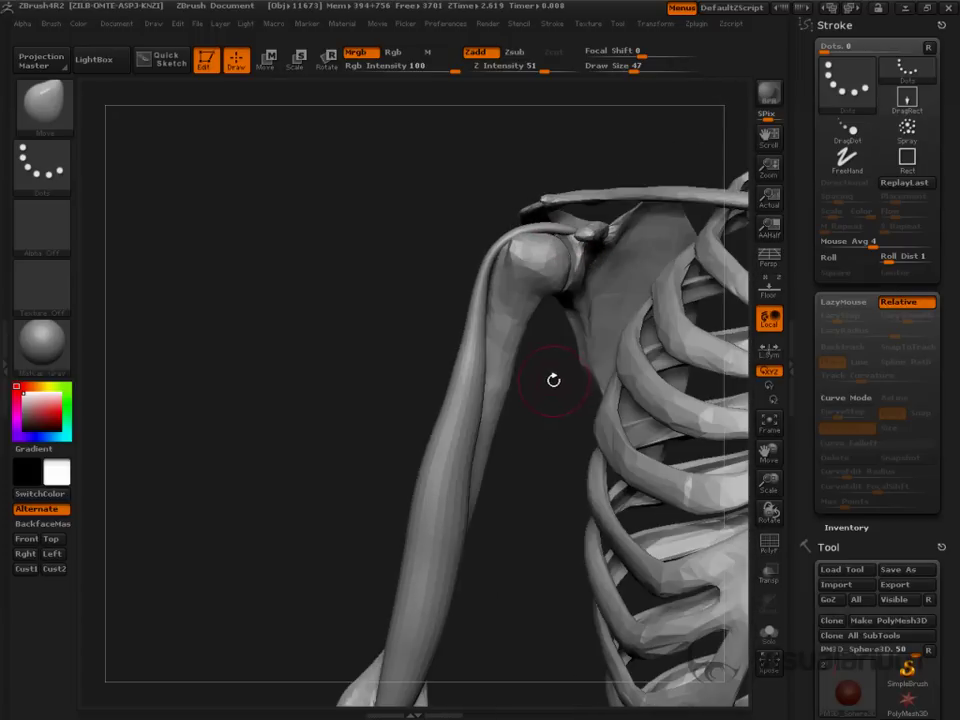
Push the upper tendon closer against the humeral head with the Move brush at Draw Size 103.
key("s")
left_click(563, 383)
key("s")
left_click_drag(479, 270, 491, 268)
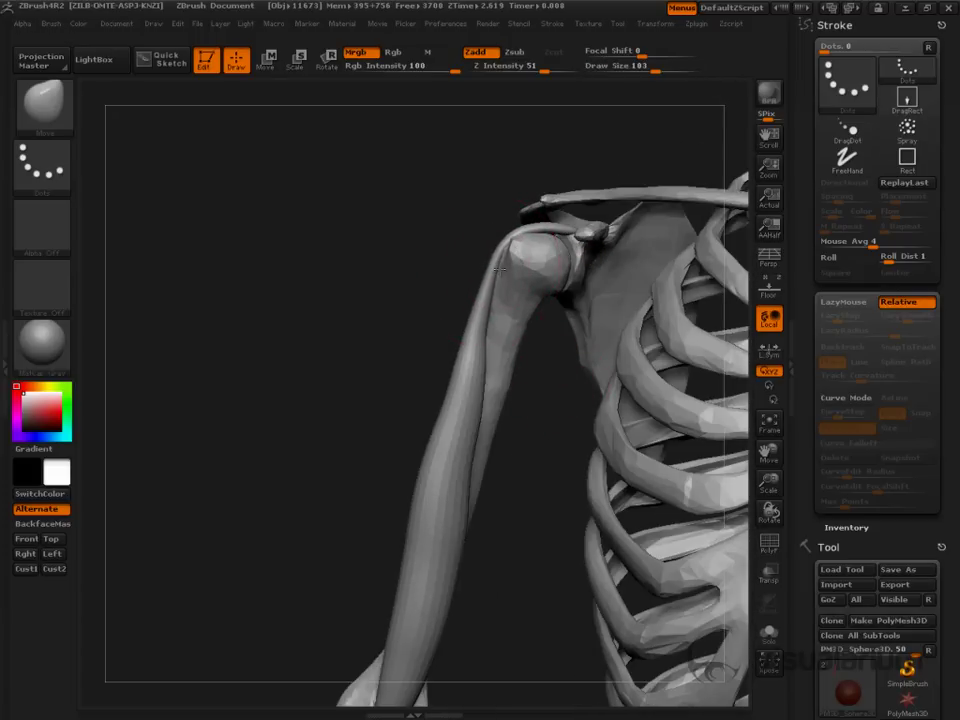
left_click_drag(433, 310, 494, 260)
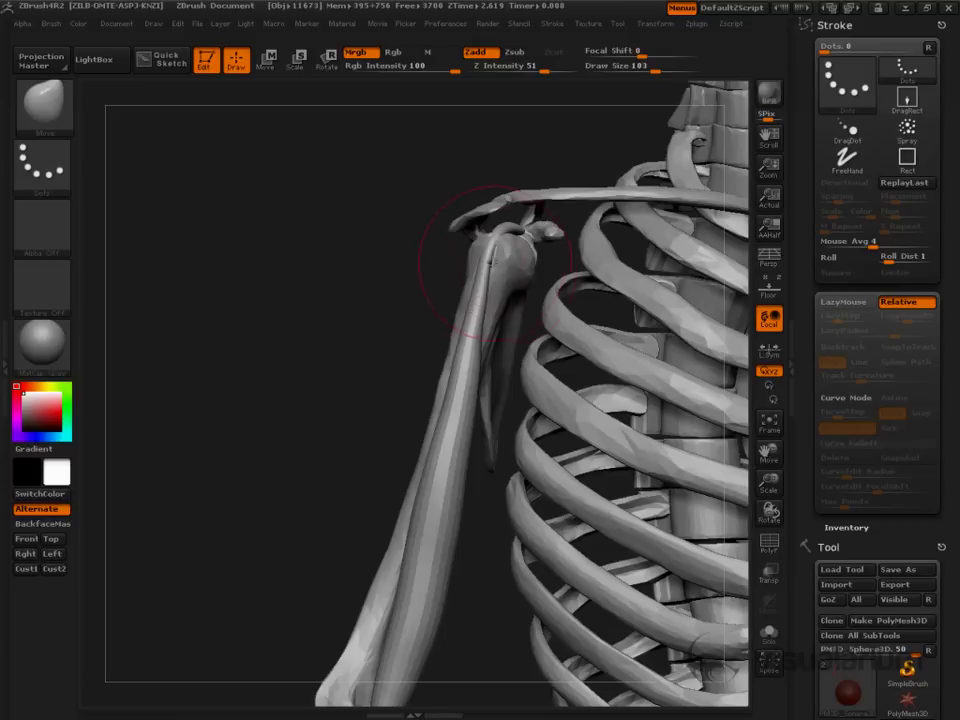
Smooth the biceps' upper tendon at Draw Size 90 and its upper belly at Draw Size 110.
mouse_move(435, 311)
left_mouse_down()
mouse_move(381, 315)
mouse_move(512, 254)
left_mouse_up()
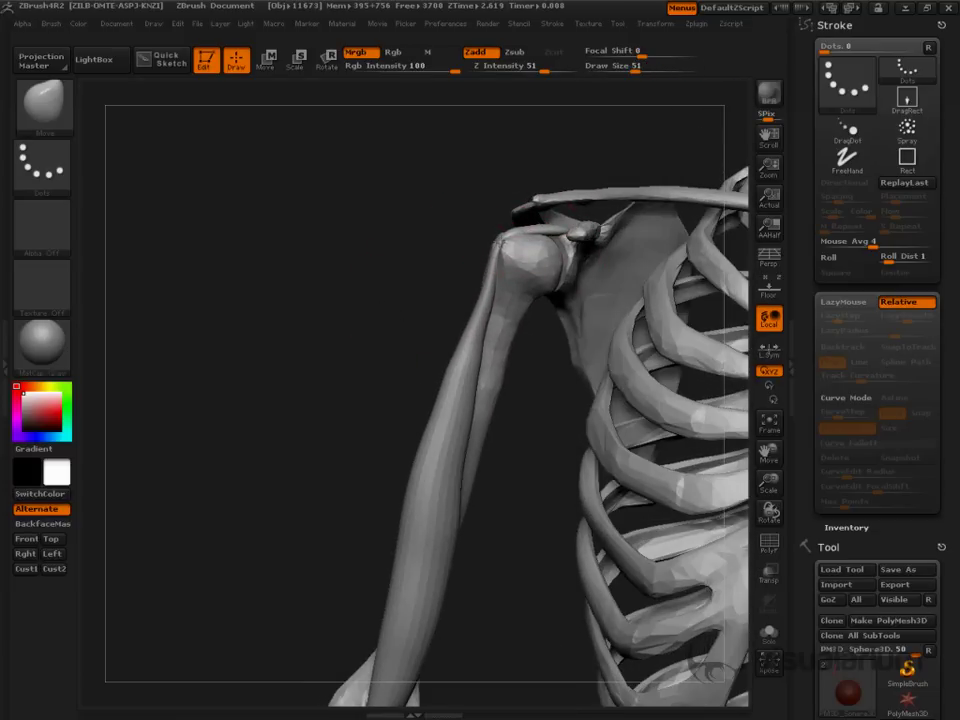
key("shift")
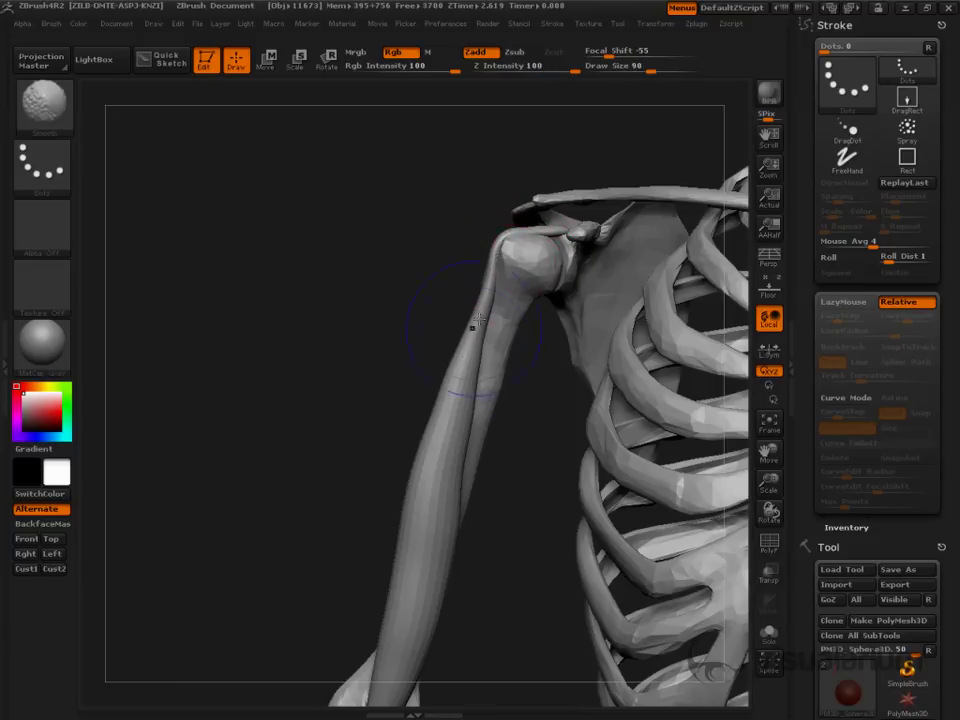
left_click_drag(486, 514, 497, 428)
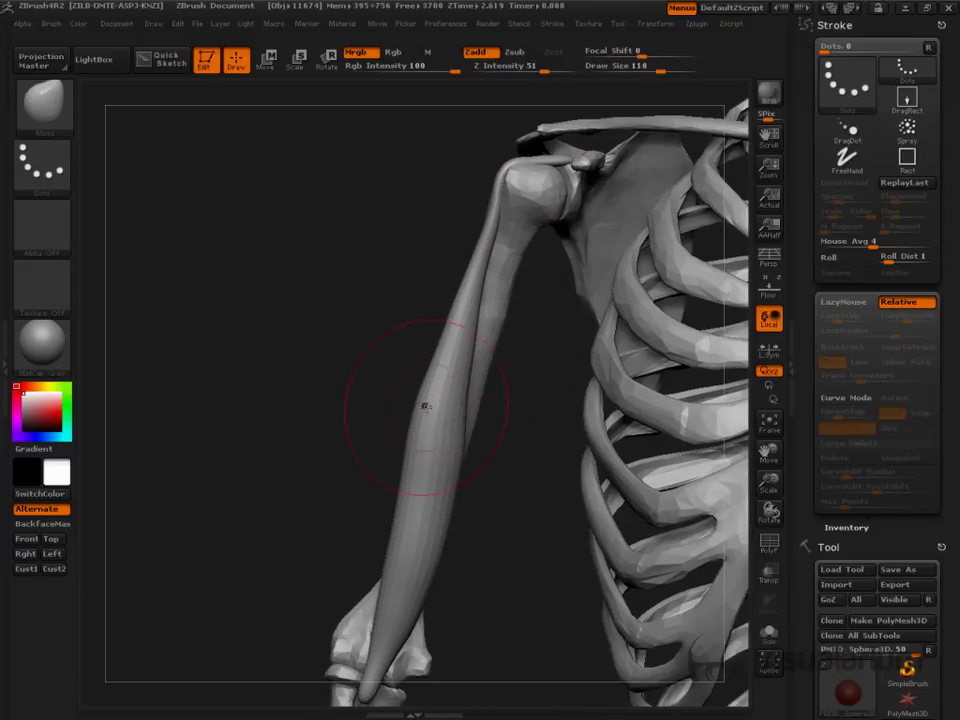
key("shift")
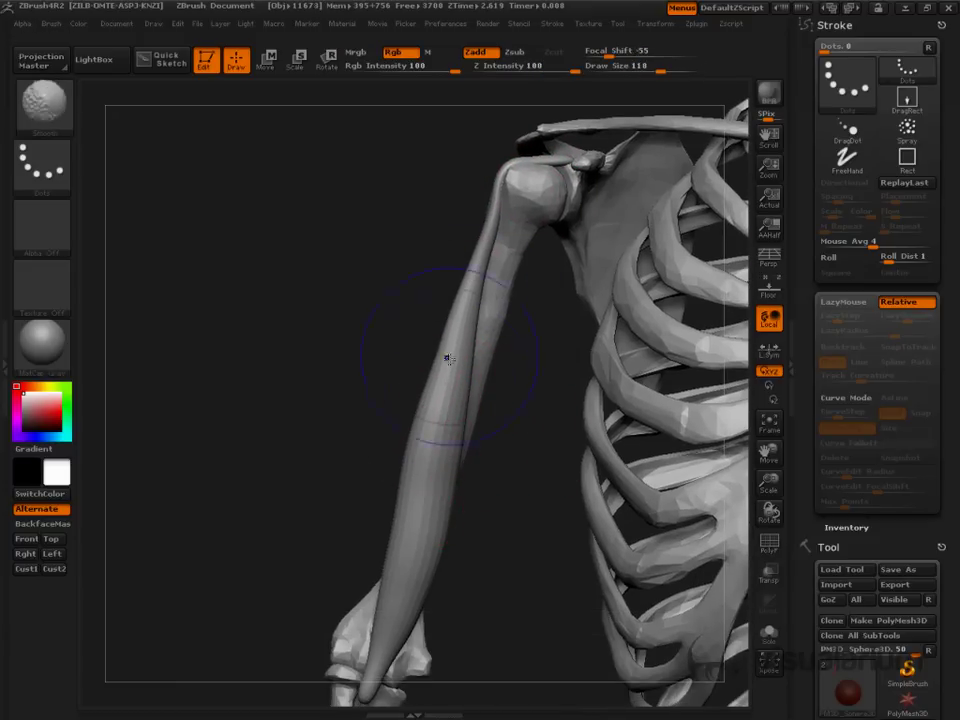
Draw a second tube from the front of the elbow up to the scapula's coracoid process with CurveTube at Draw Size 24.
mouse_move(496, 408)
left_mouse_down("alt")
mouse_move(510, 512)
mouse_move(488, 580)
left_mouse_up("alt")
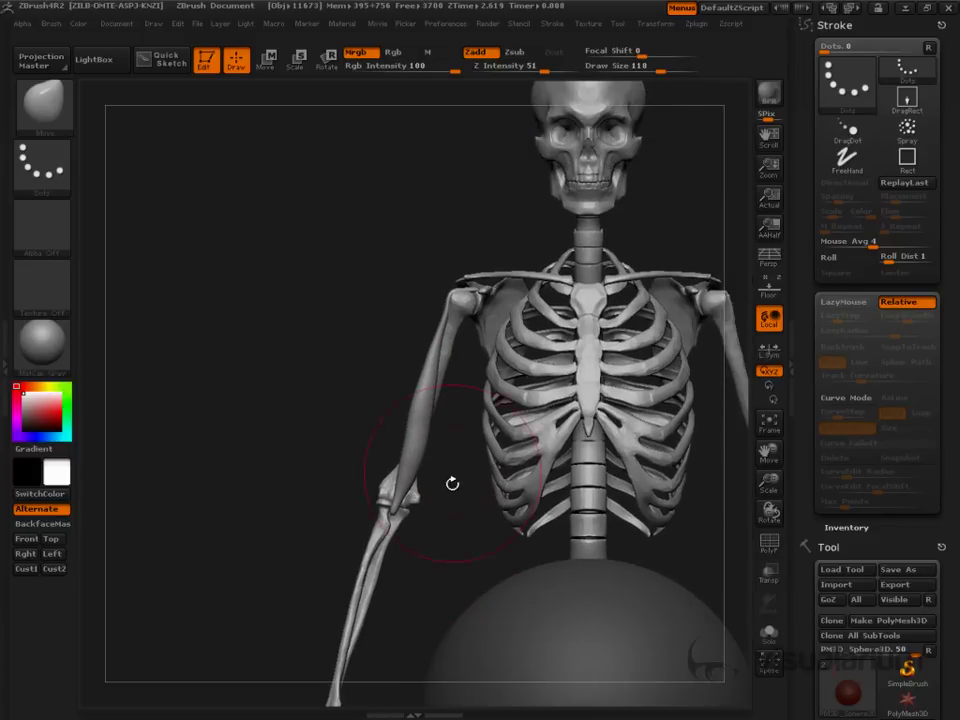
left_click_drag(452, 483, 484, 500, "alt")
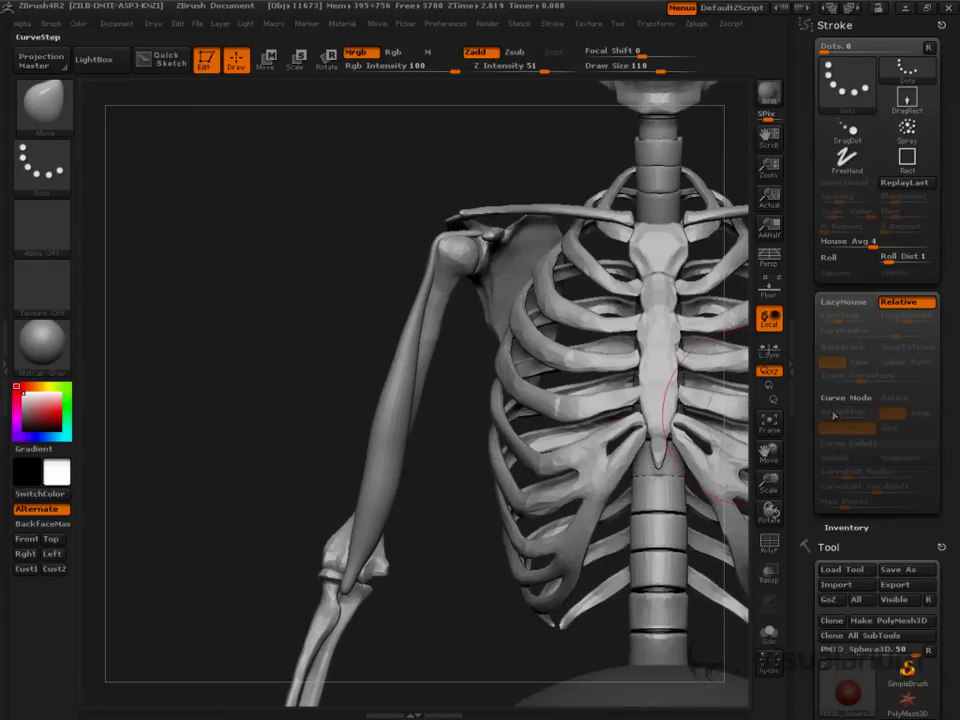
left_click(56, 101)
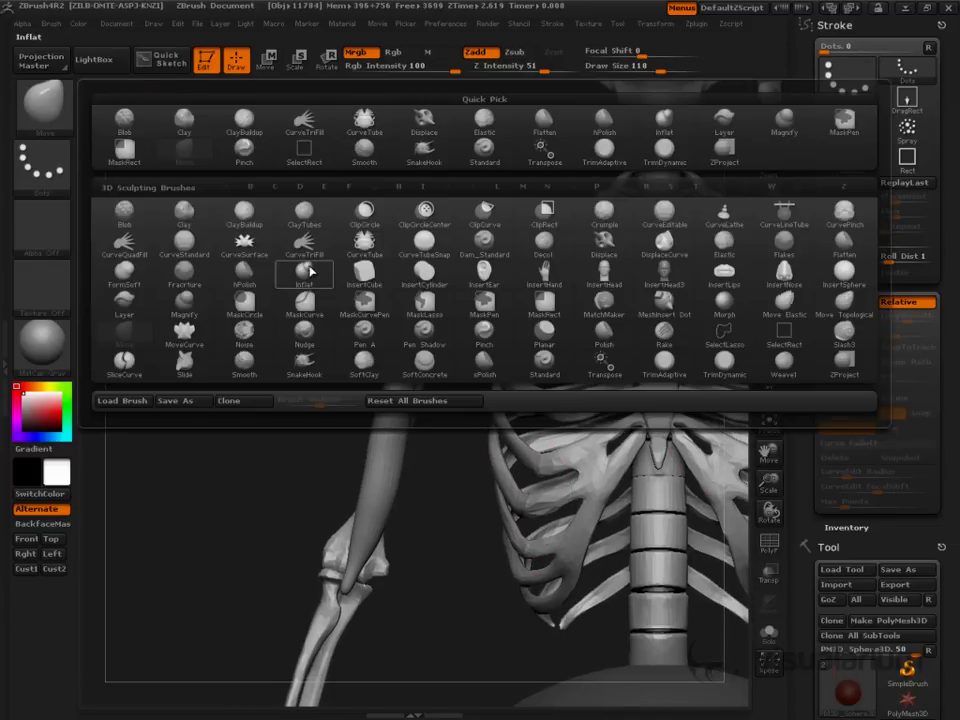
left_click(364, 242)
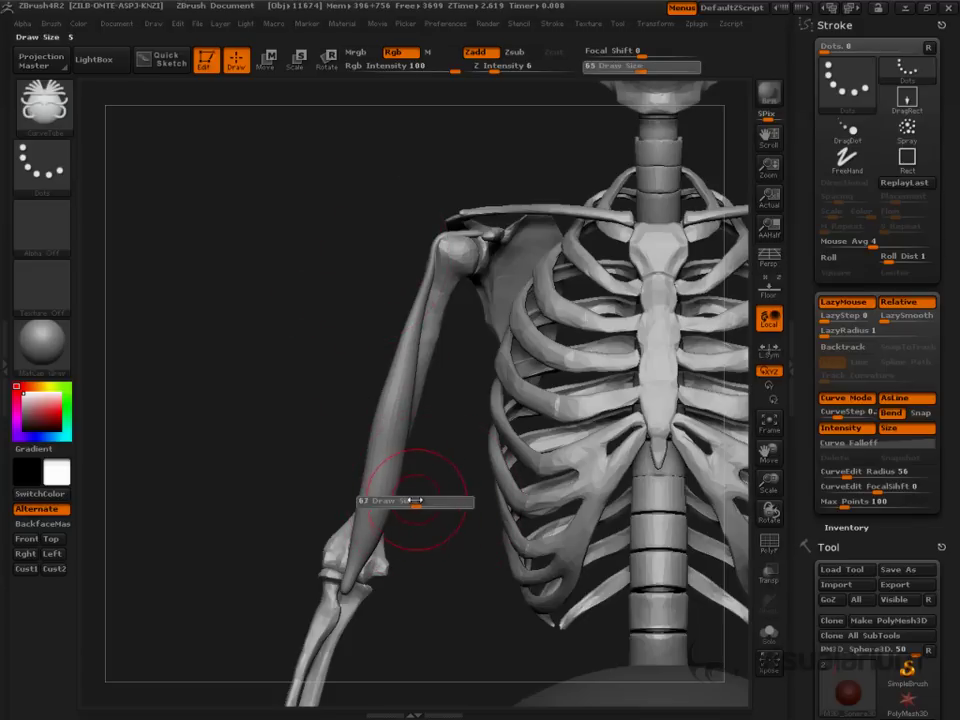
mouse_move(409, 498)
left_mouse_down("alt")
mouse_move(454, 512)
mouse_move(470, 424)
left_mouse_up("alt")
key("s")
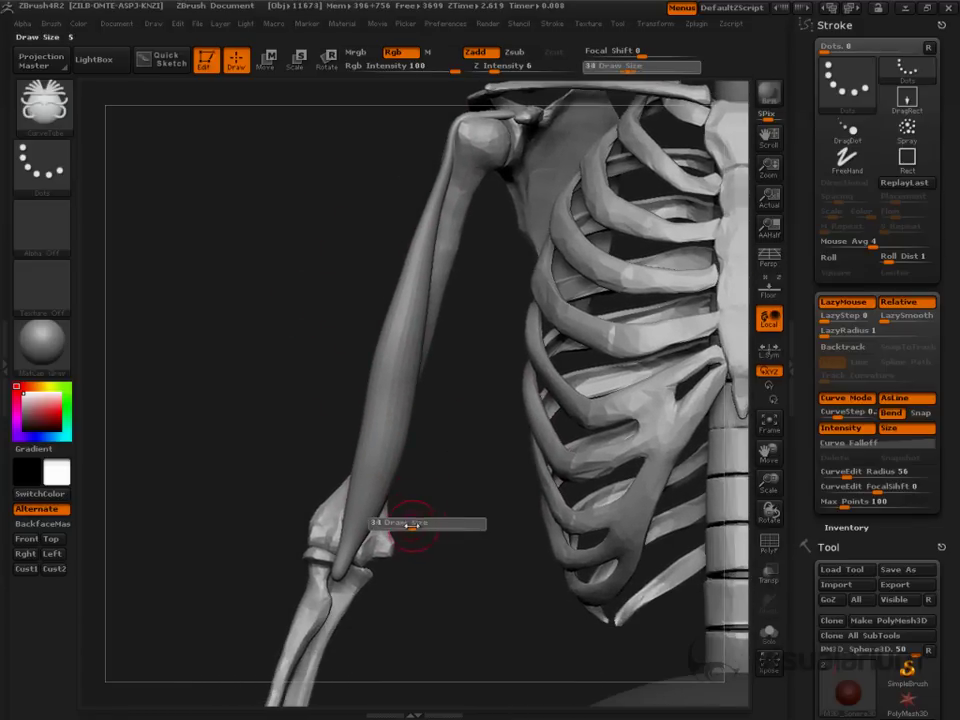
left_click(407, 523)
left_click_drag(432, 520, 523, 118)
Turn off the curve's Size option and reposition the second tube's upper end on the coracoid process.
left_click_drag(334, 270, 396, 272)
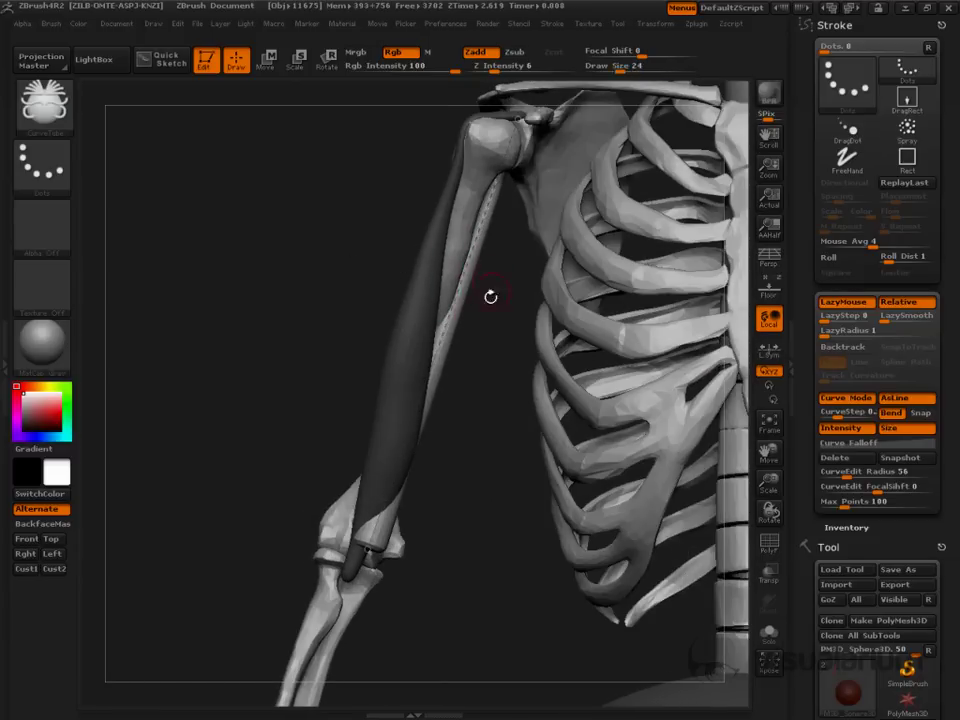
mouse_move(488, 332)
left_mouse_down()
mouse_move(563, 190)
mouse_move(512, 228)
left_mouse_up()
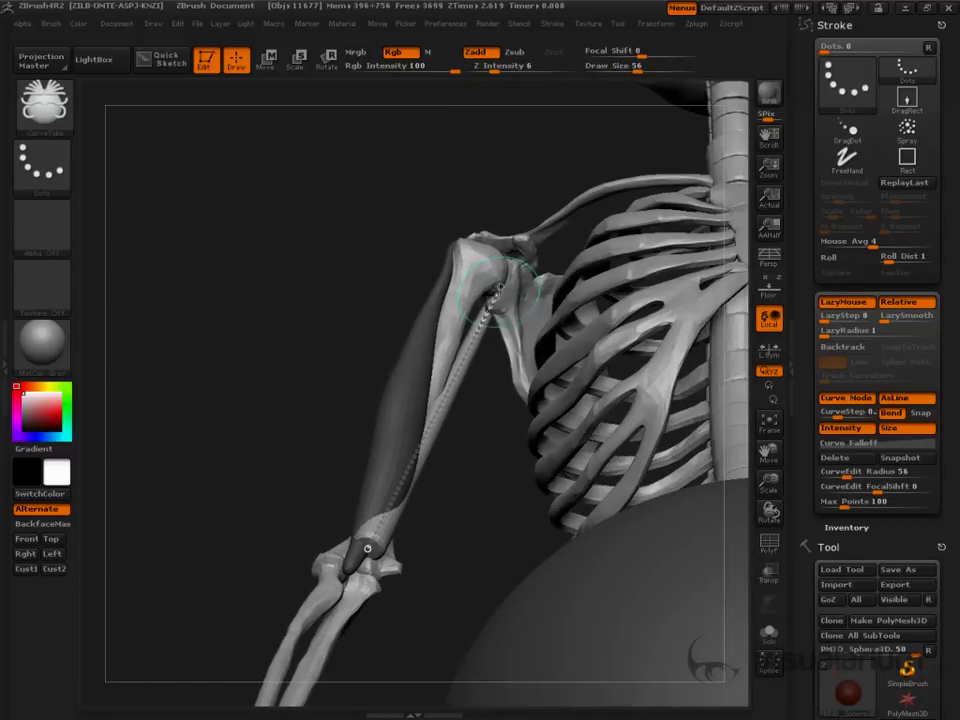
left_click_drag(500, 286, 527, 234)
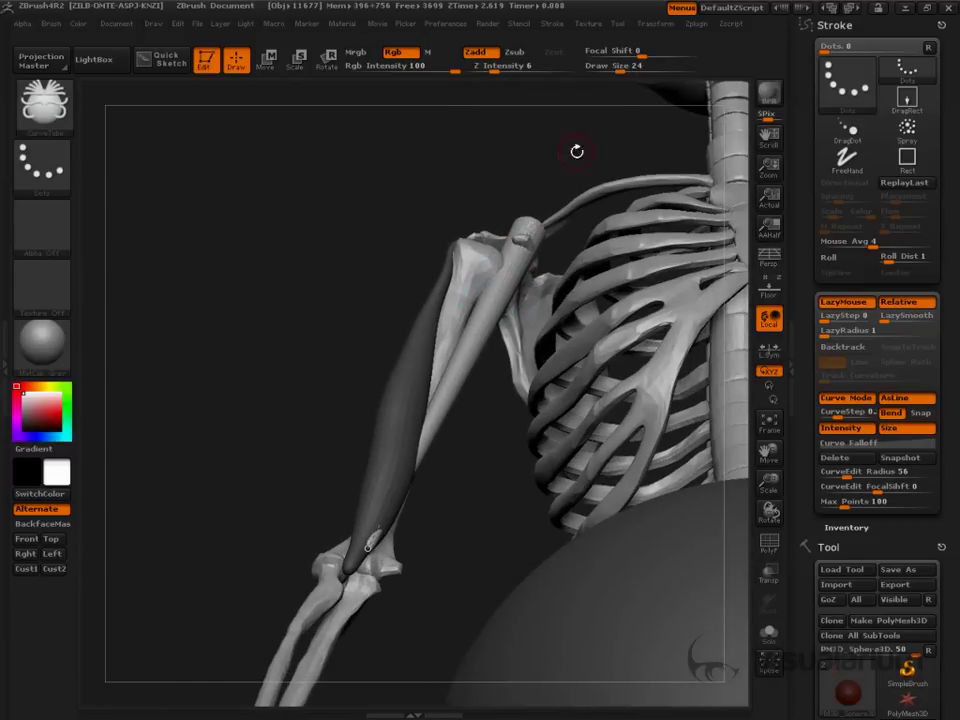
left_click_drag(577, 151, 577, 203)
left_click(890, 430)
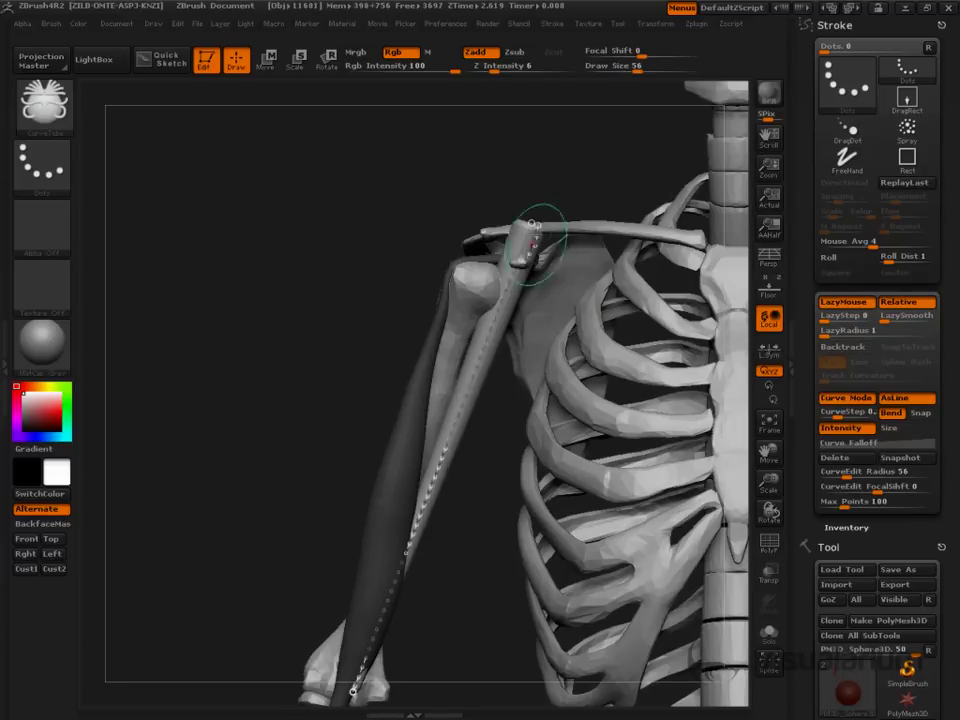
left_click_drag(531, 224, 524, 262)
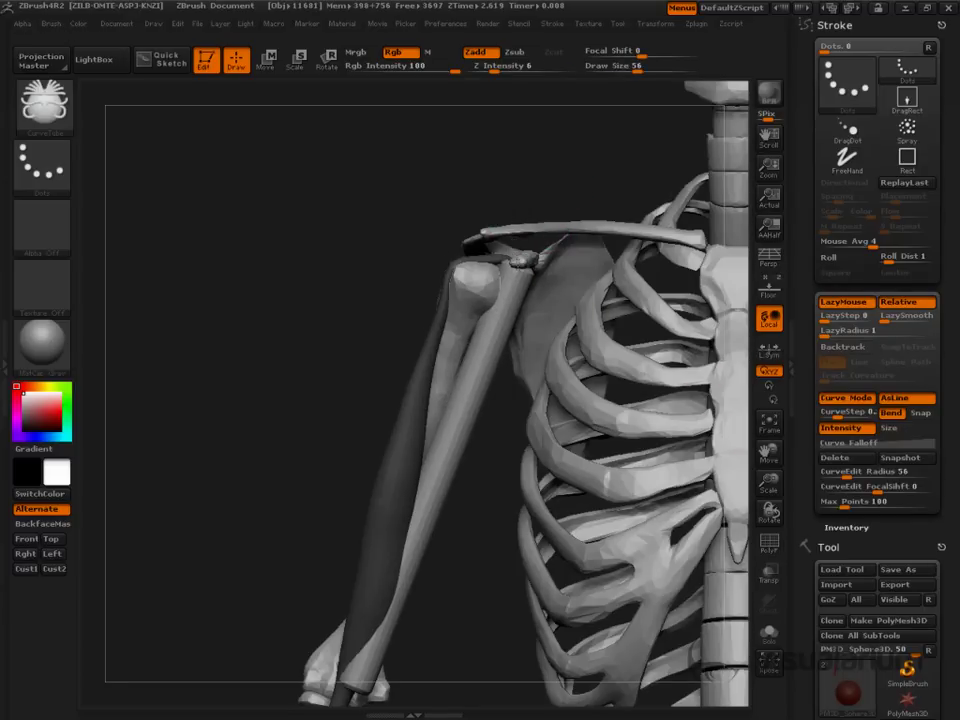
mouse_move(558, 196)
left_mouse_down()
mouse_move(390, 190)
mouse_move(555, 195)
left_mouse_up()
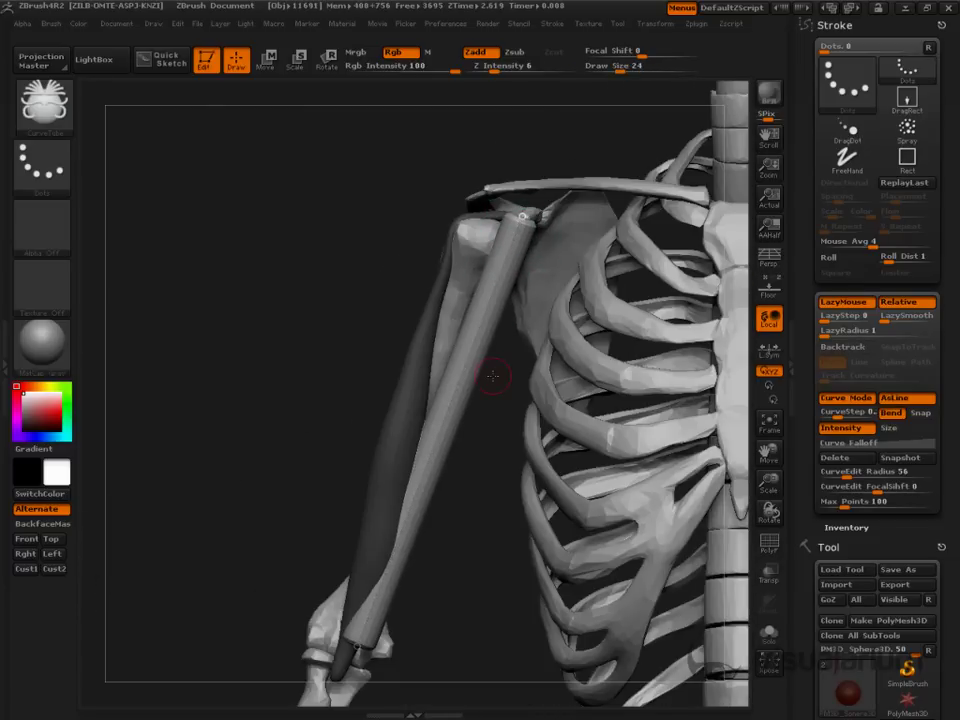
Shift the second tube's lower end up and toward the inner side of the arm, just above the elbow.
left_click_drag(464, 595, 535, 444, "alt")
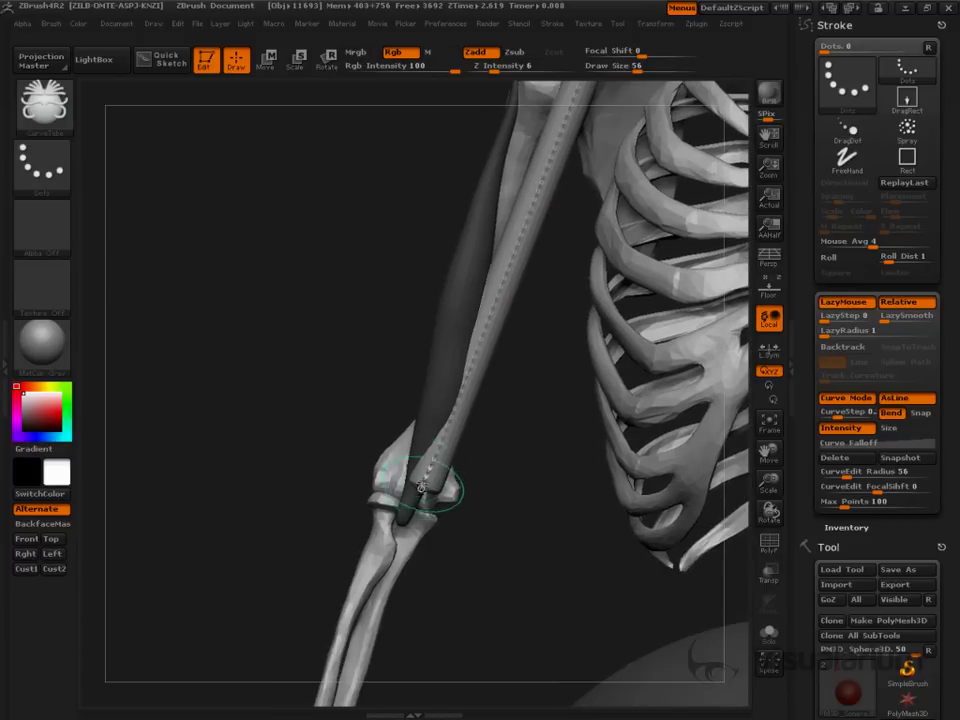
mouse_move(424, 478)
left_mouse_down()
mouse_move(437, 463)
mouse_move(424, 455)
left_mouse_up()
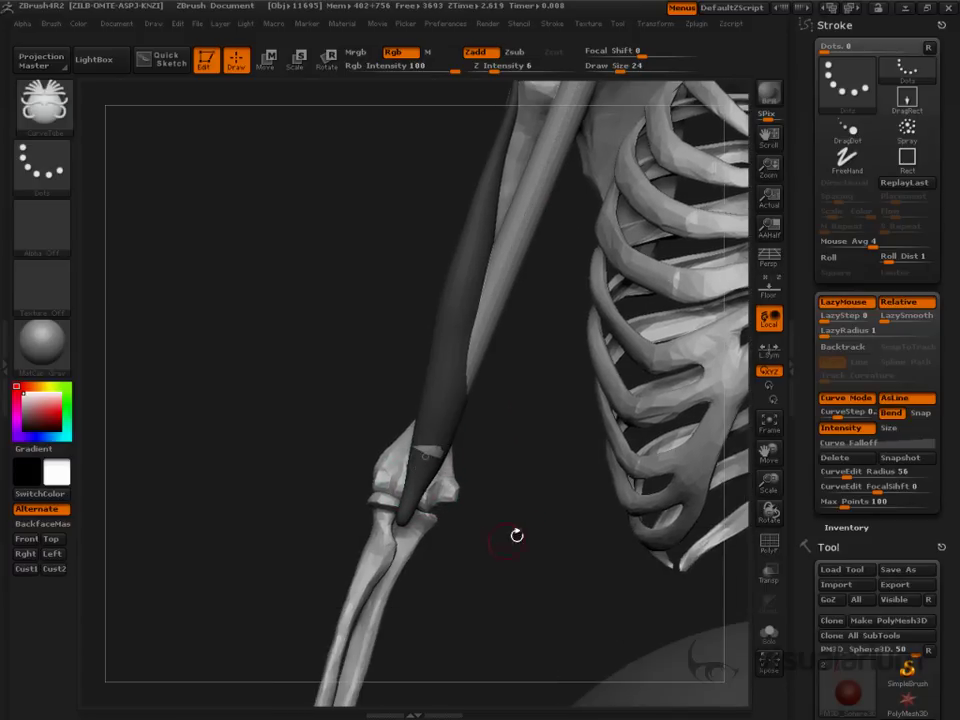
left_click_drag(527, 537, 530, 530)
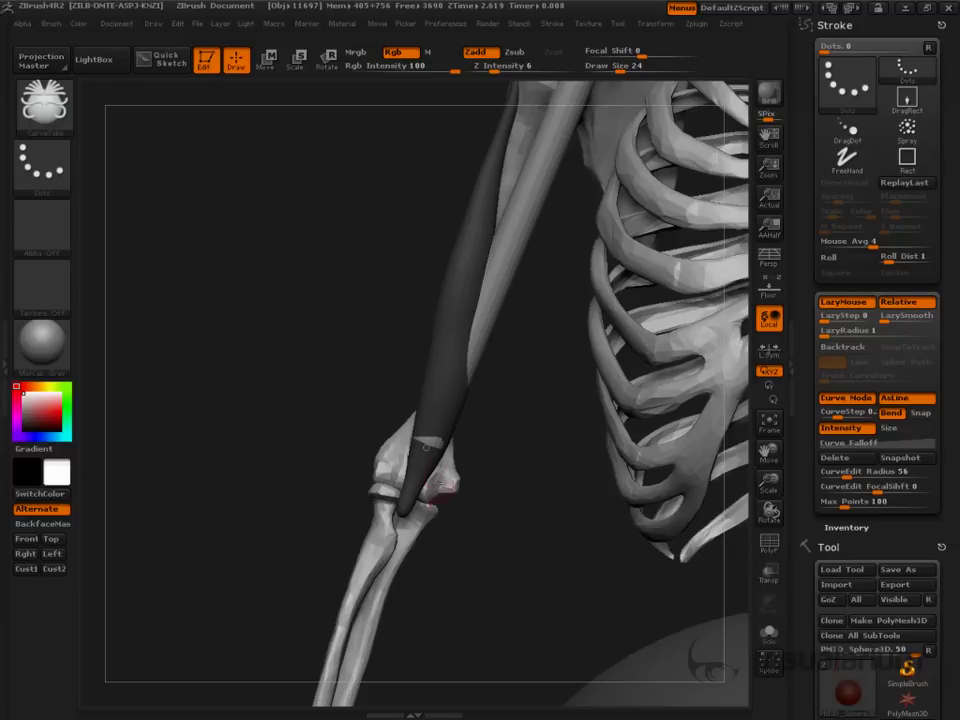
left_click_drag(430, 442, 433, 445)
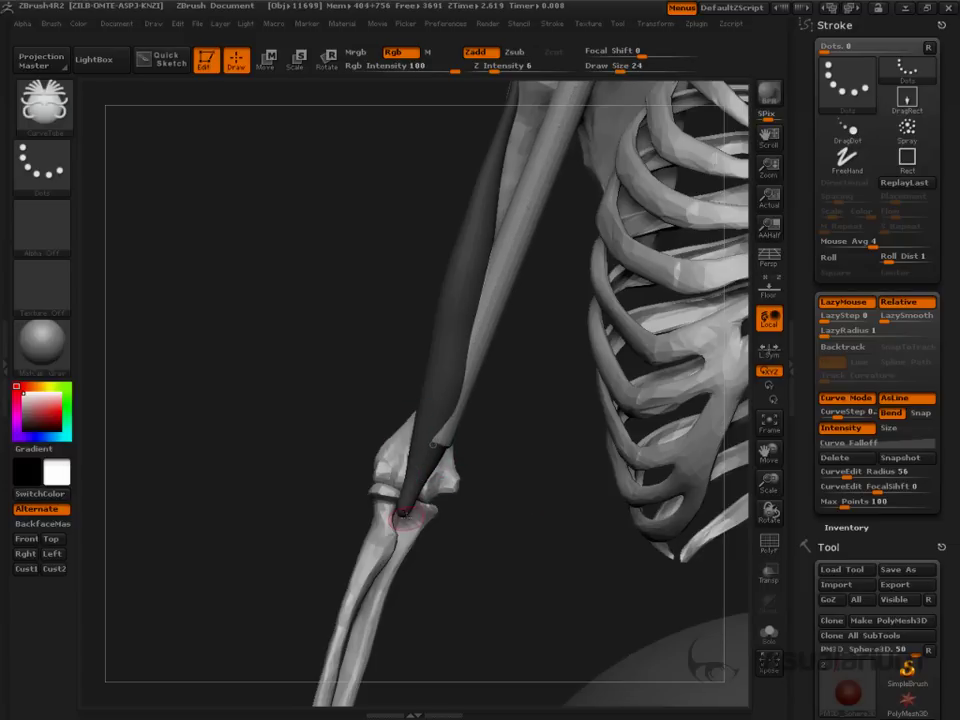
Invert the mask and stretch the biceps' lower tendon down onto the forearm with the Move brush at Draw Size 63.
left_click_drag(507, 447, 504, 484)
left_click(504, 484, "ctrl")
key("s")
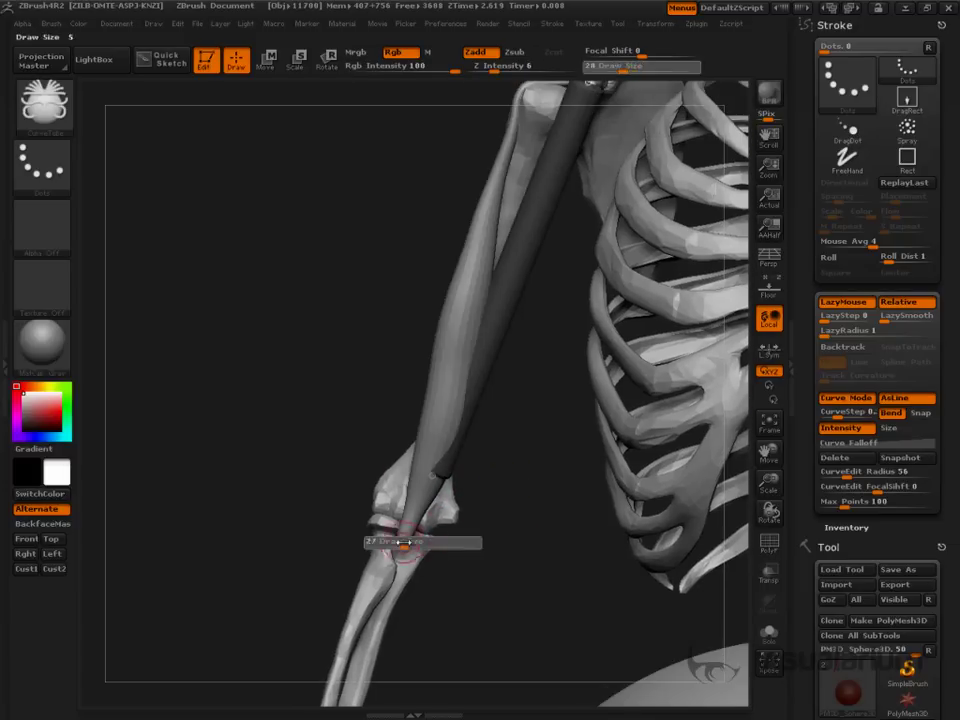
mouse_move(403, 543)
left_mouse_down()
mouse_move(423, 544)
mouse_move(397, 562)
left_mouse_up()
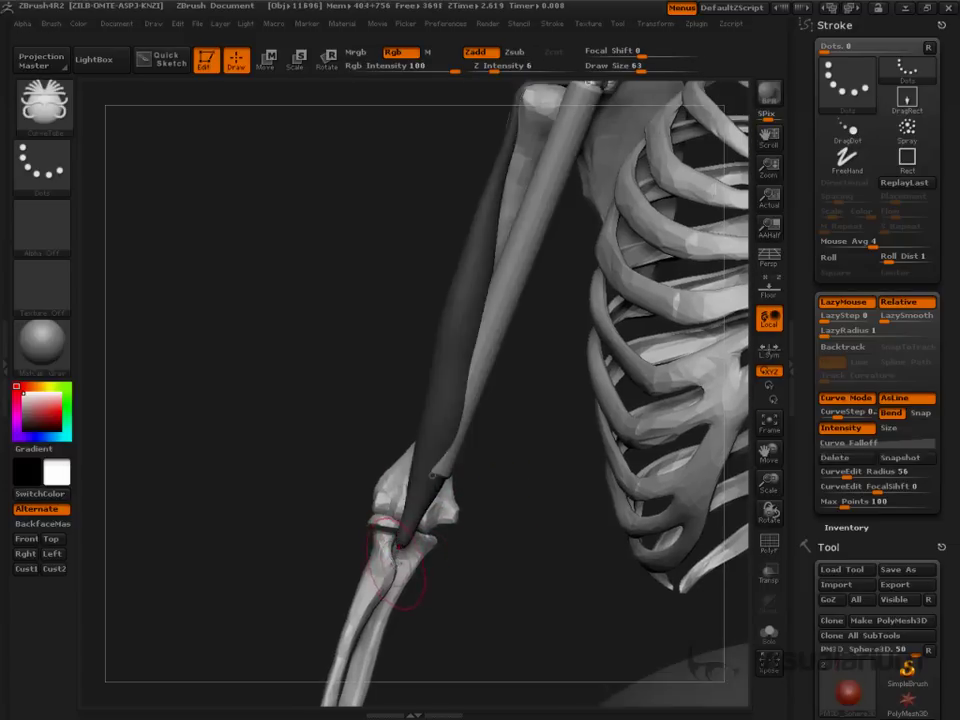
left_click(501, 497, "ctrl")
key("b")
key("m")
key("v")
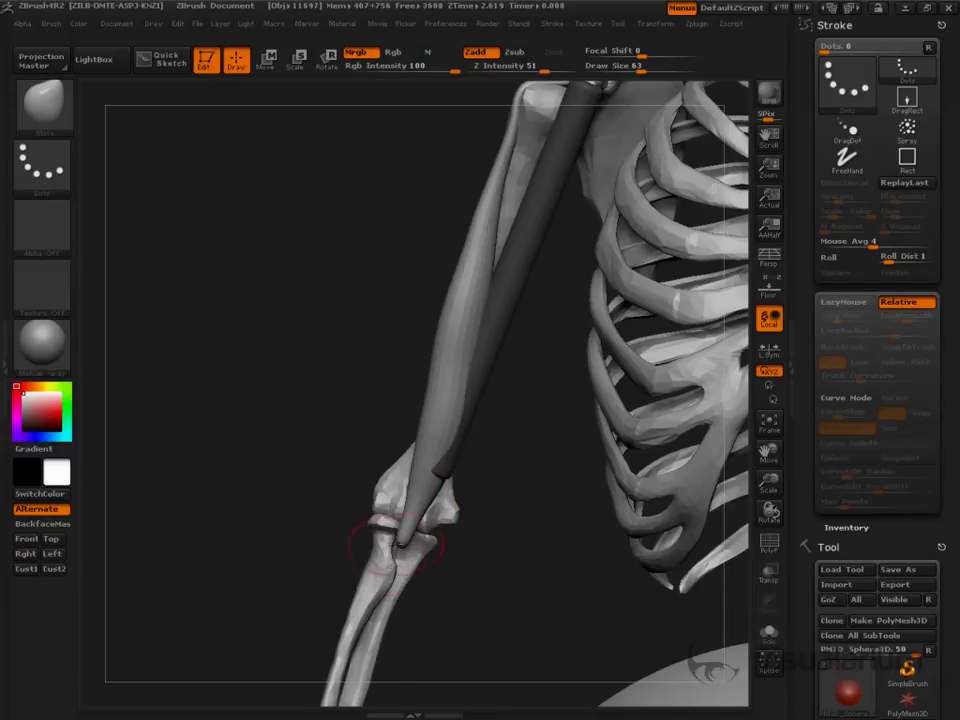
left_click_drag(468, 573, 548, 570)
mouse_move(545, 458)
left_mouse_down("alt")
mouse_move(533, 504)
mouse_move(527, 493)
mouse_move(518, 557)
left_mouse_up("alt")
Invert the mask back onto the first muscle and thicken the second tube's lower part with the Inflat brush.
left_click(533, 504, "ctrl")
key("s")
left_click_drag(514, 513, 532, 513)
key("b")
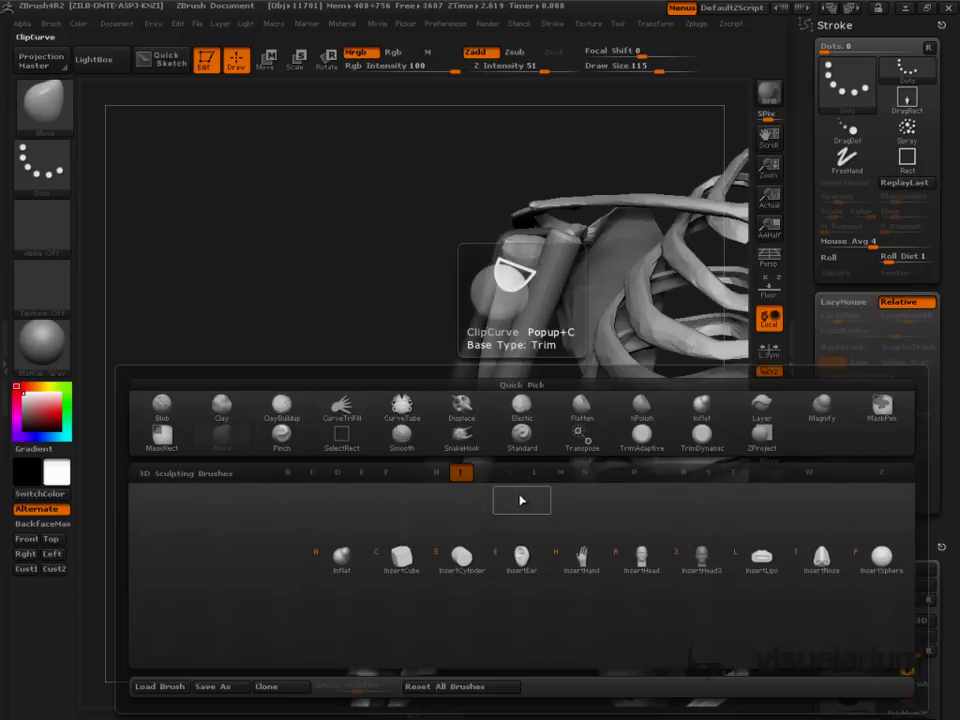
key("i")
key("n")
left_click_drag(497, 415, 461, 538)
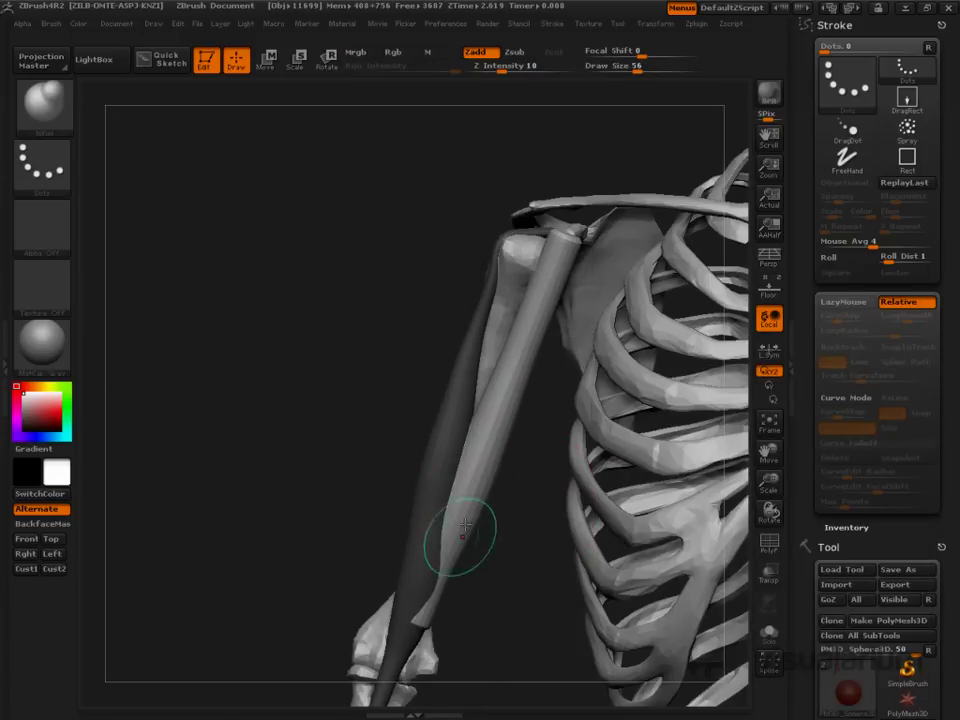
mouse_move(510, 380)
left_mouse_down()
mouse_move(422, 621)
mouse_move(437, 610)
left_mouse_up()
Smooth the second tube's lower belly at Draw Size 160 and pull its lower end down toward the elbow with the Move brush.
left_click_drag(503, 598, 480, 600)
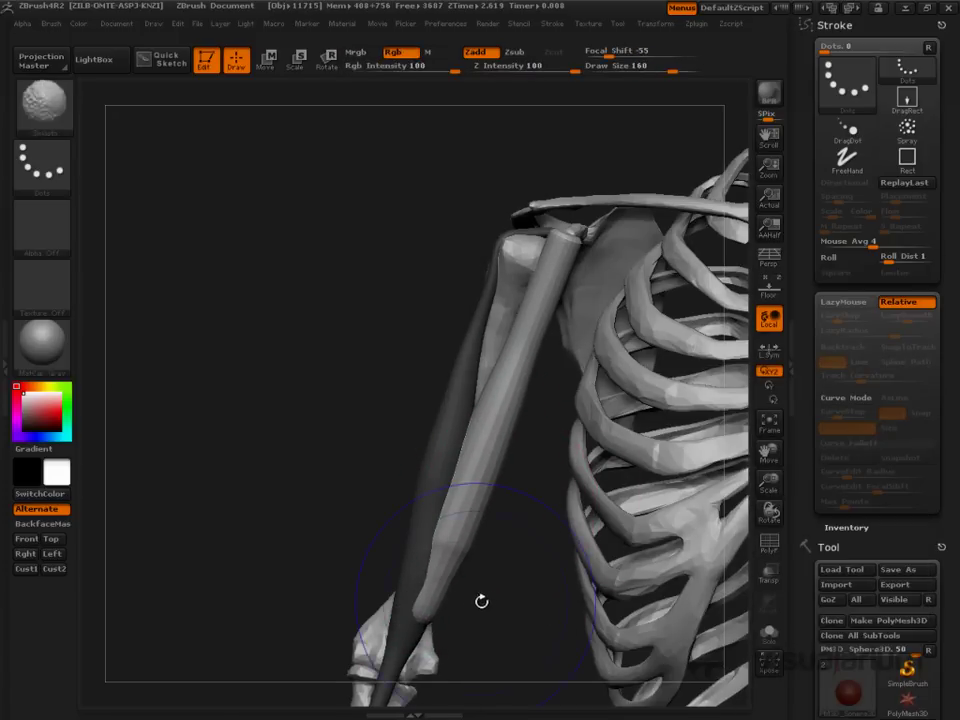
mouse_move(450, 528)
left_mouse_down("shift")
mouse_move(420, 606)
mouse_move(453, 556)
mouse_move(466, 556)
left_mouse_up("shift")
key("s")
key("bracketleft")
key("bracketleft")
key("bracketleft")
key("b")
key("m")
key("v")
left_click_drag(418, 620, 406, 656)
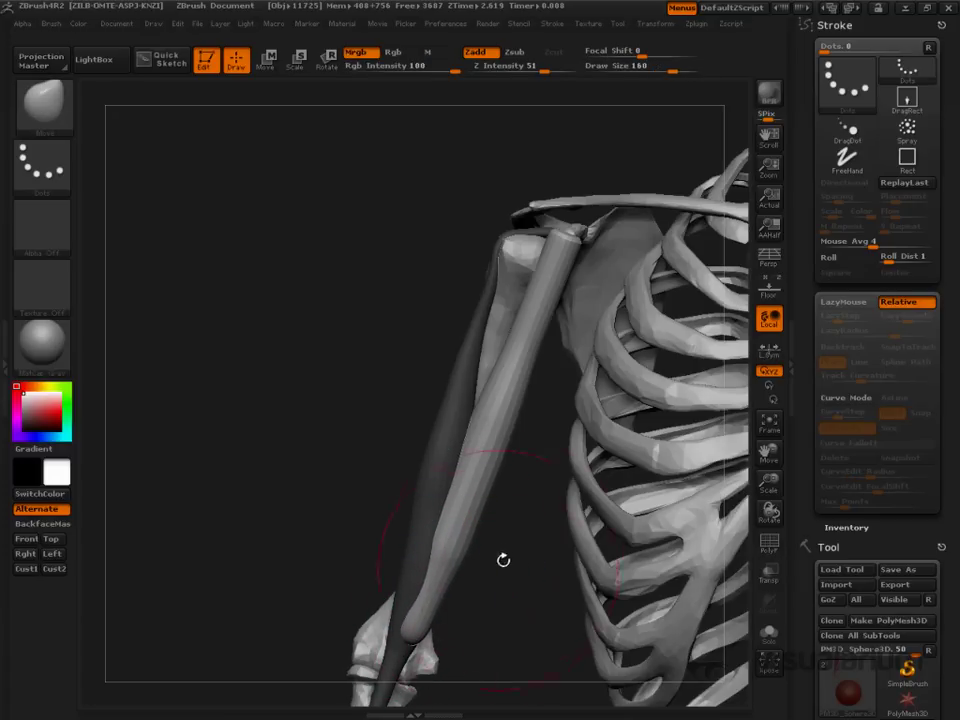
Smooth the second tube's upper part into a thin tendon and refine its tip on the coracoid process at Draw Size 59.
key("bracketleft")
key("bracketleft")
key("s")
mouse_move(524, 360)
left_mouse_down()
mouse_move(510, 360)
mouse_move(529, 337)
mouse_move(548, 272)
mouse_move(506, 381)
mouse_move(522, 345)
left_mouse_up()
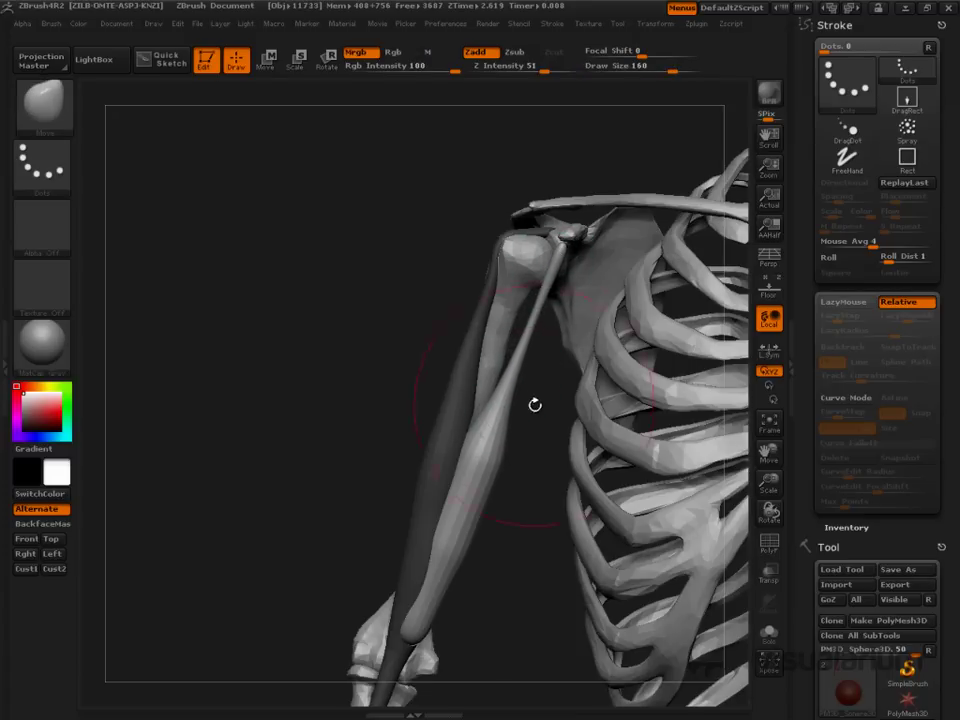
key("shift")
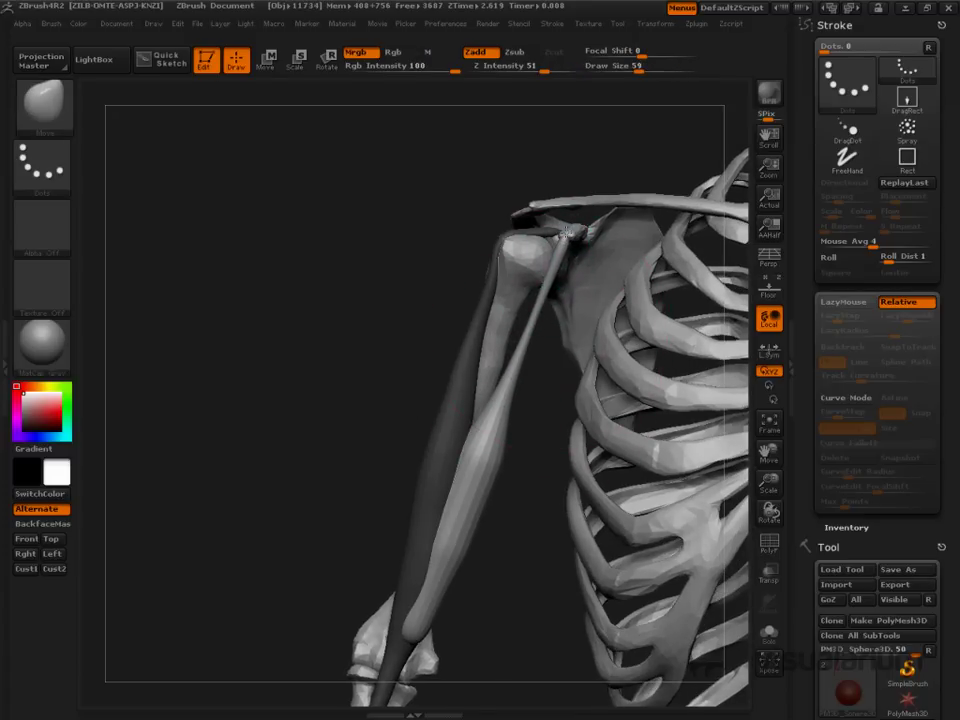
mouse_move(568, 228)
left_mouse_down("shift")
mouse_move(534, 321)
mouse_move(567, 244)
left_mouse_up("shift")
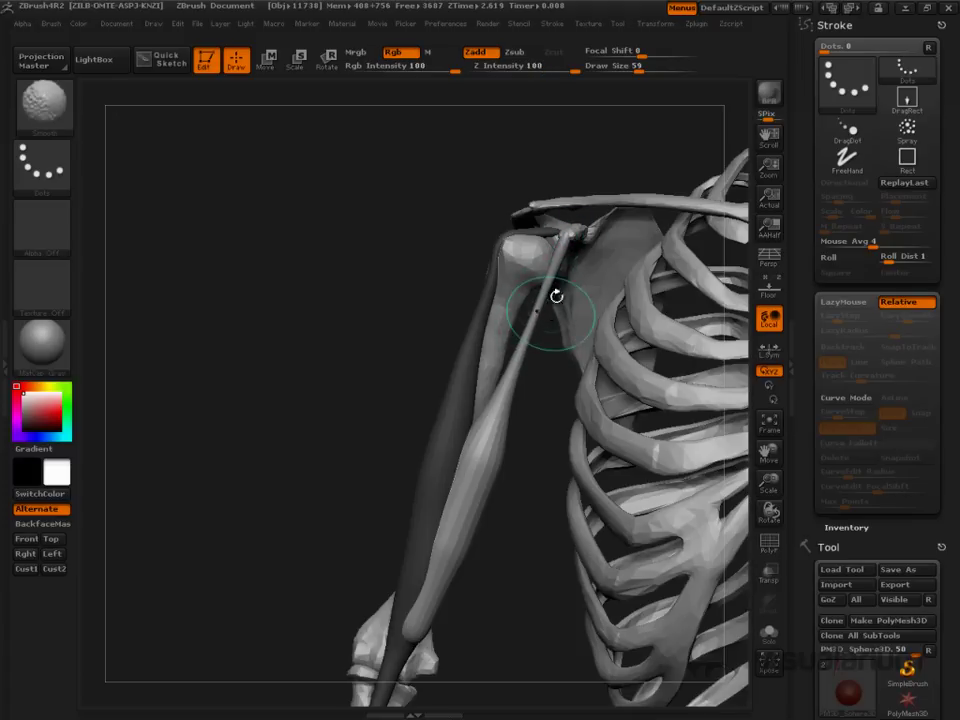
Inflate the second muscle's upper belly with the Inflat brush and smooth its transition into the tendon.
key("b")
key("i")
key("n")
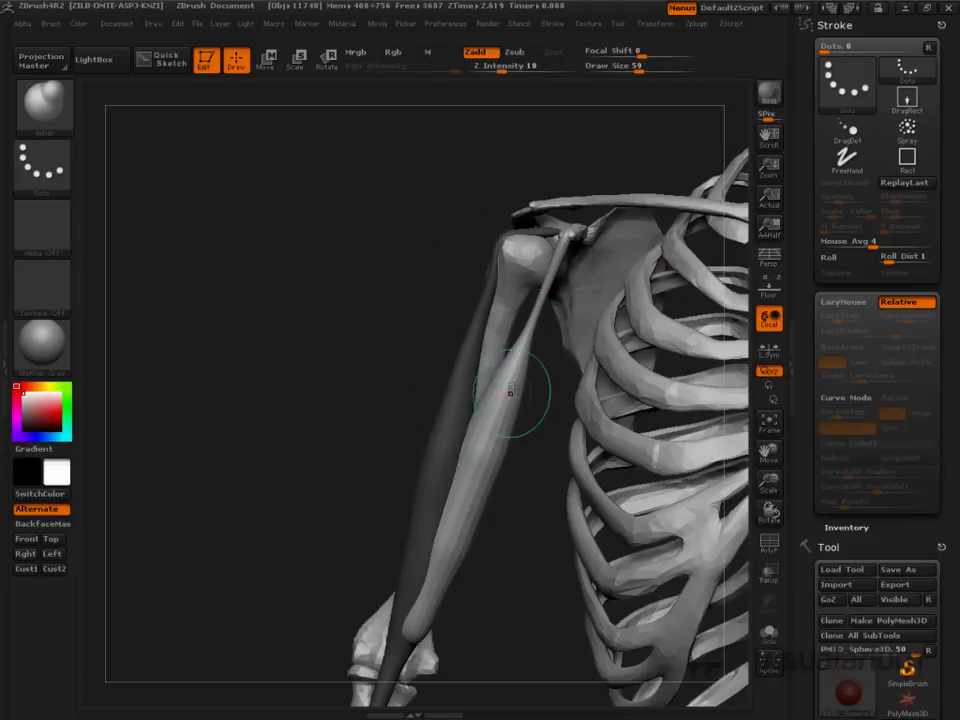
key("shift")
mouse_move(531, 317)
left_mouse_down("shift")
mouse_move(513, 400)
mouse_move(522, 358)
mouse_move(513, 368)
mouse_move(529, 478)
left_mouse_up("shift")
Fill out the middle of the second muscle's belly with the Inflat brush at Draw Size 249.
key("s")
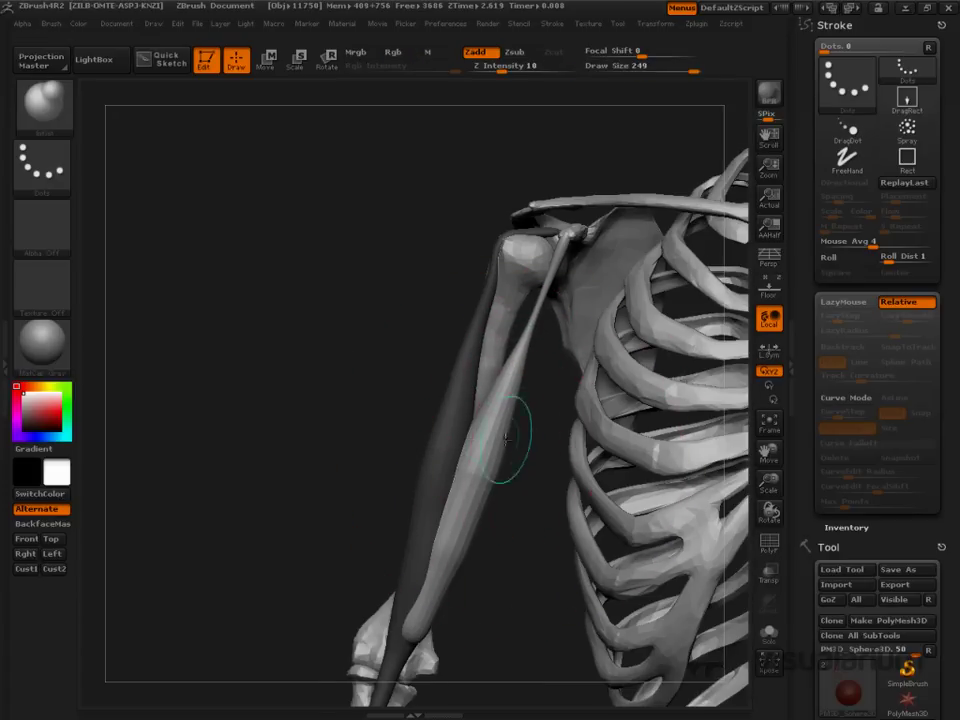
left_click_drag(484, 448, 469, 486)
mouse_move(503, 386)
left_mouse_down()
mouse_move(509, 394)
mouse_move(462, 505)
left_mouse_up()
key("shift")
left_click_drag(482, 454, 469, 496)
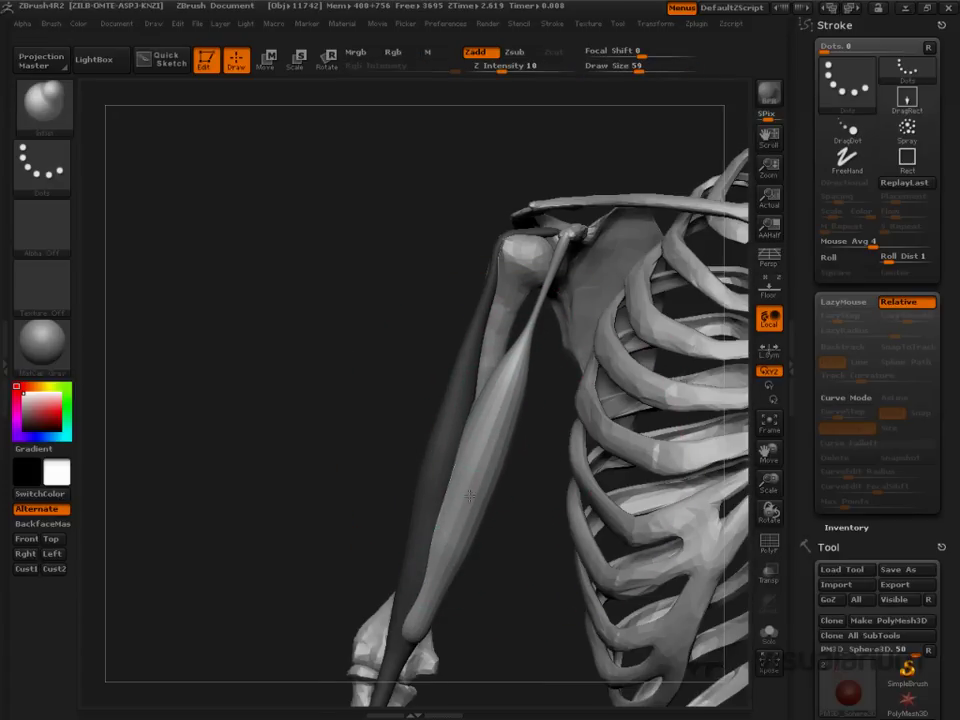
Adjust the second muscle's belly shape with the Move brush at Draw Size 256.
key("b")
key("m")
key("v")
key("s")
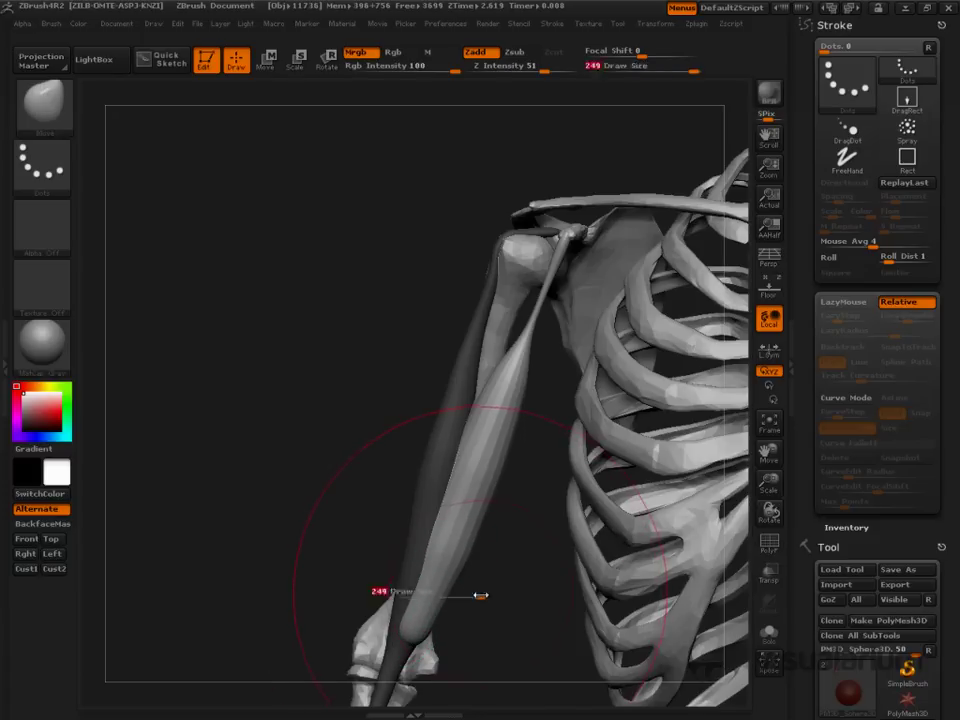
mouse_move(482, 594)
left_mouse_down()
mouse_move(493, 595)
mouse_move(495, 572)
left_mouse_up()
key("s")
left_click(484, 568)
left_click_drag(467, 521, 469, 534)
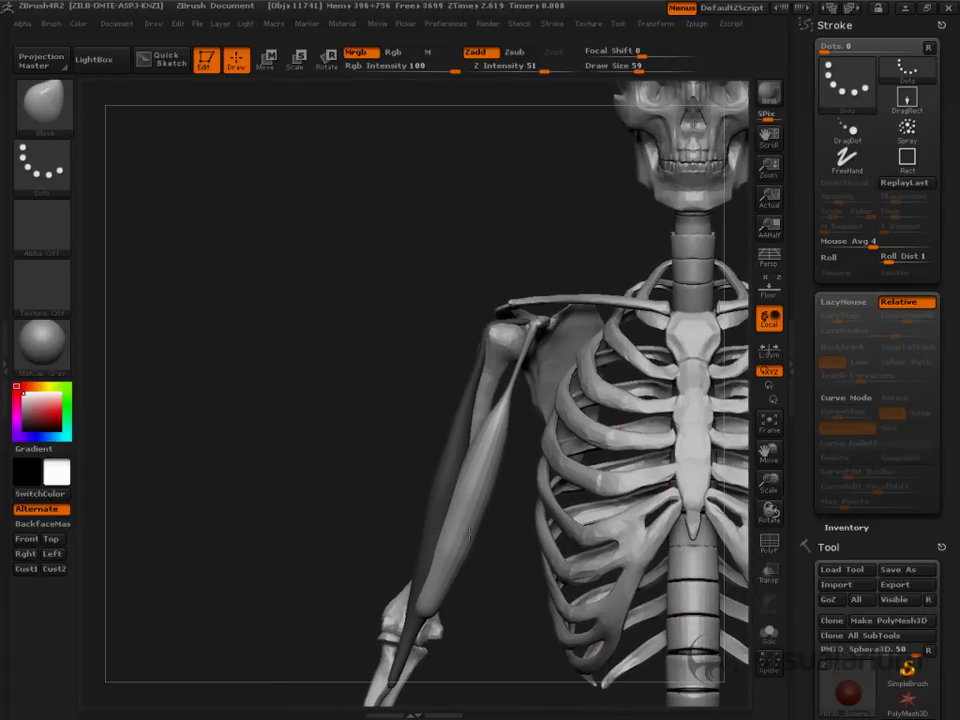
Adjust the shape of both arm muscles with the Move brush at Draw Sizes 135 and 106, inverting the mask to switch between them.
left_click(848, 397)
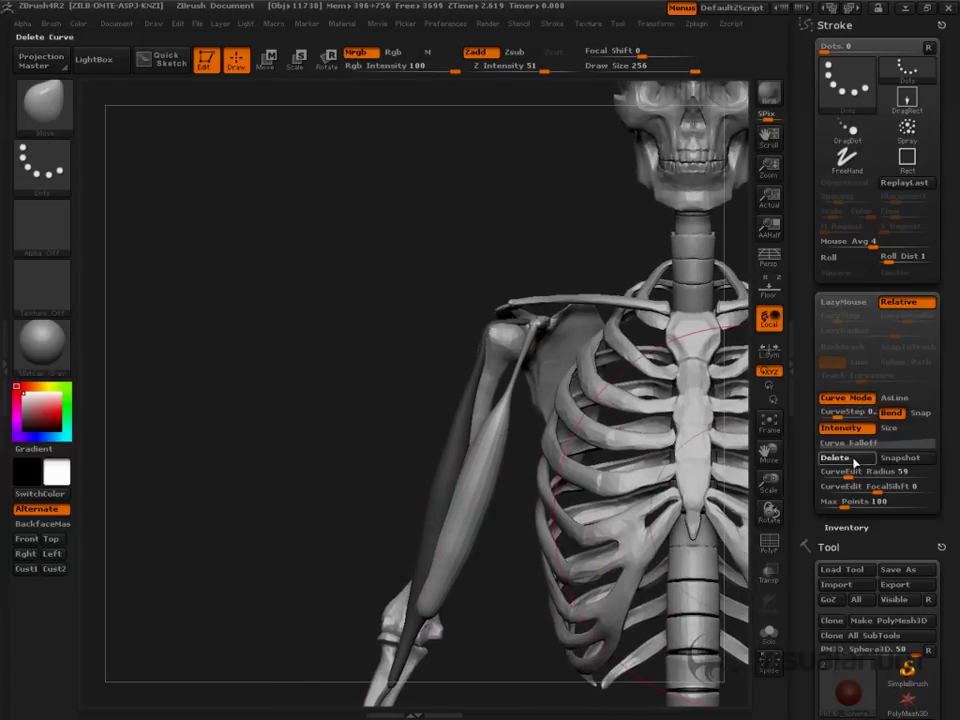
left_click(849, 398)
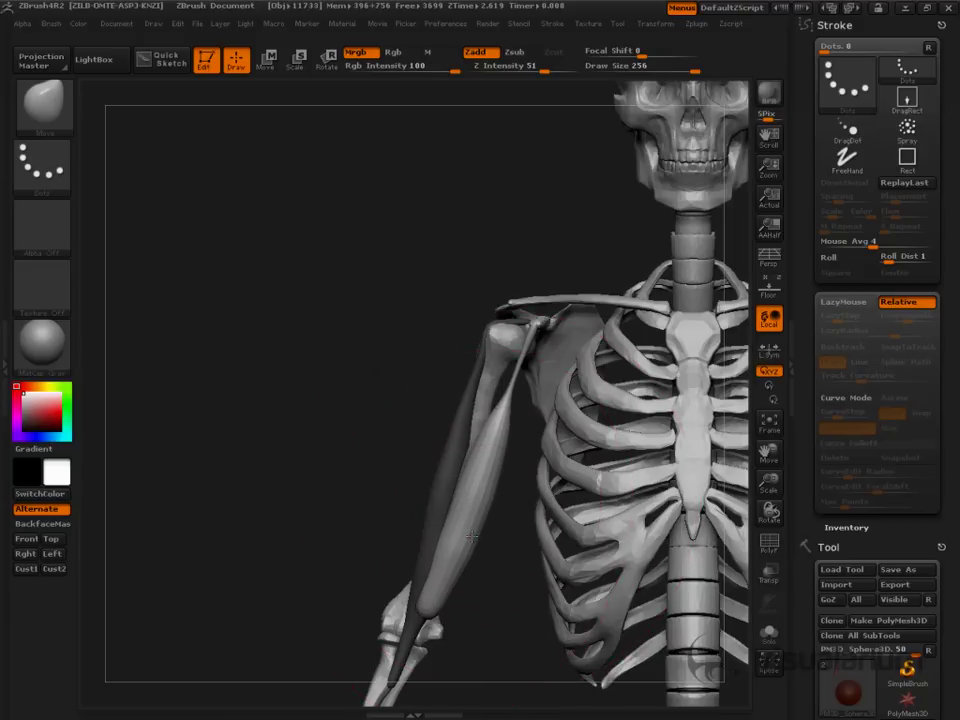
key("s")
left_click_drag(455, 485, 425, 485)
left_click(454, 459, "alt")
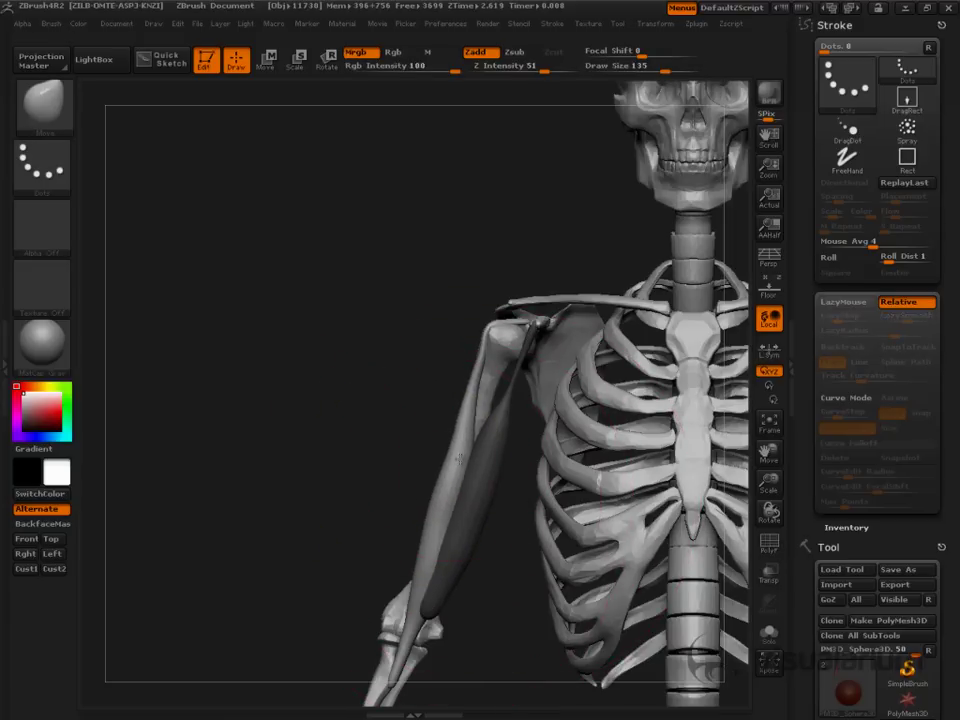
key("s")
mouse_move(473, 418)
left_mouse_down()
mouse_move(459, 418)
mouse_move(475, 406)
mouse_move(482, 418)
left_mouse_up()
key("s")
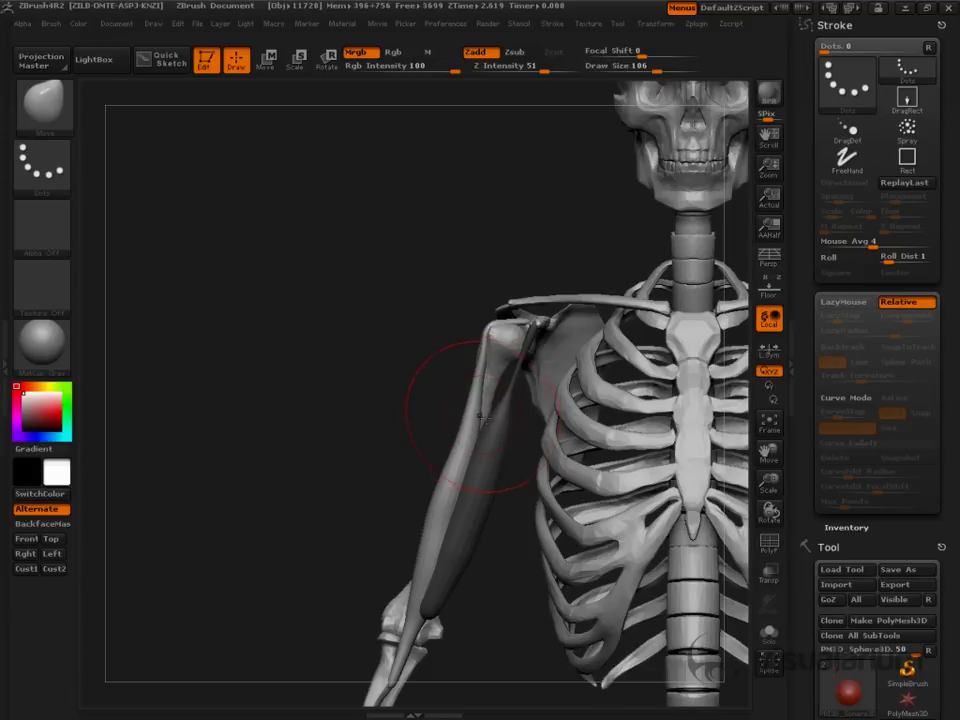
left_click(493, 451, "alt")
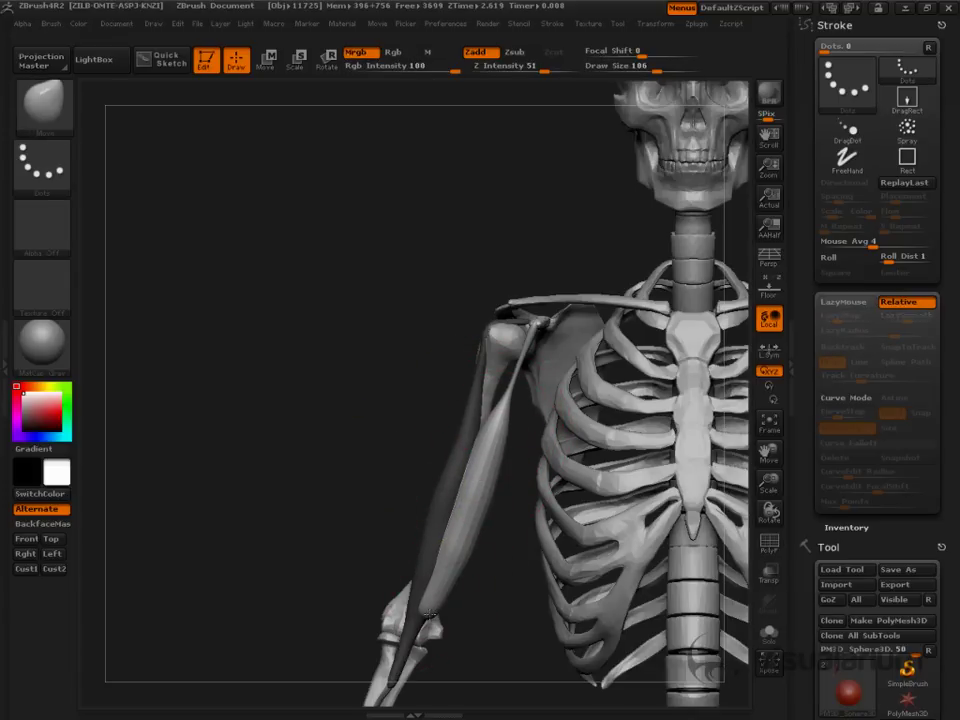
left_click_drag(489, 618, 490, 548, "alt")
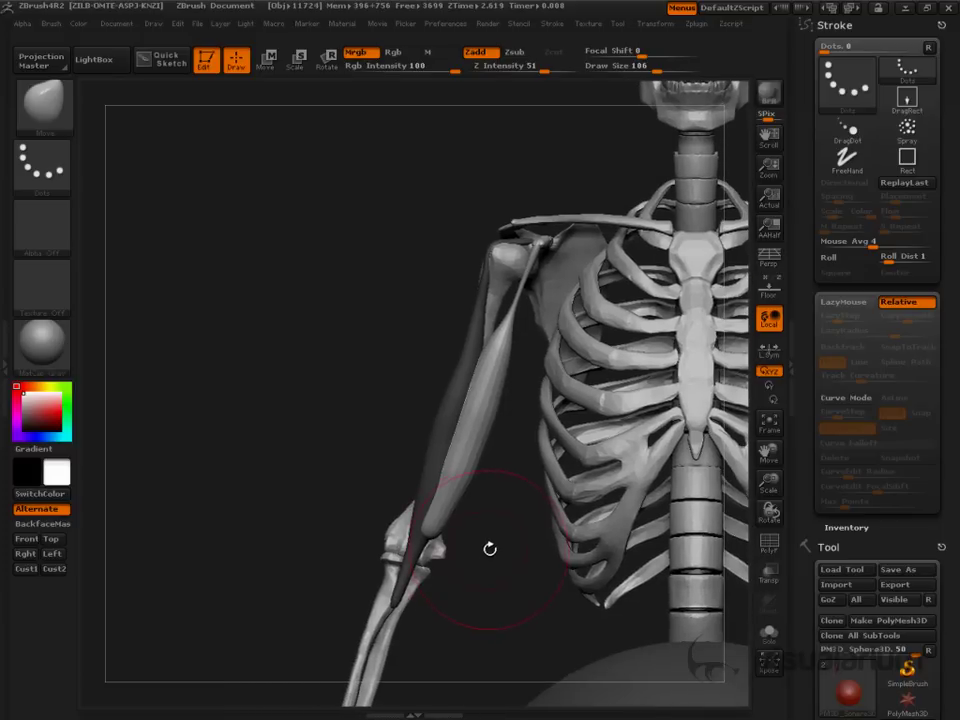
Show the polyframe, clear the mask and fuse the two muscles into one mesh with DynaMesh at Resolution 128.
key("shift+f")
left_click(496, 572, "ctrl")
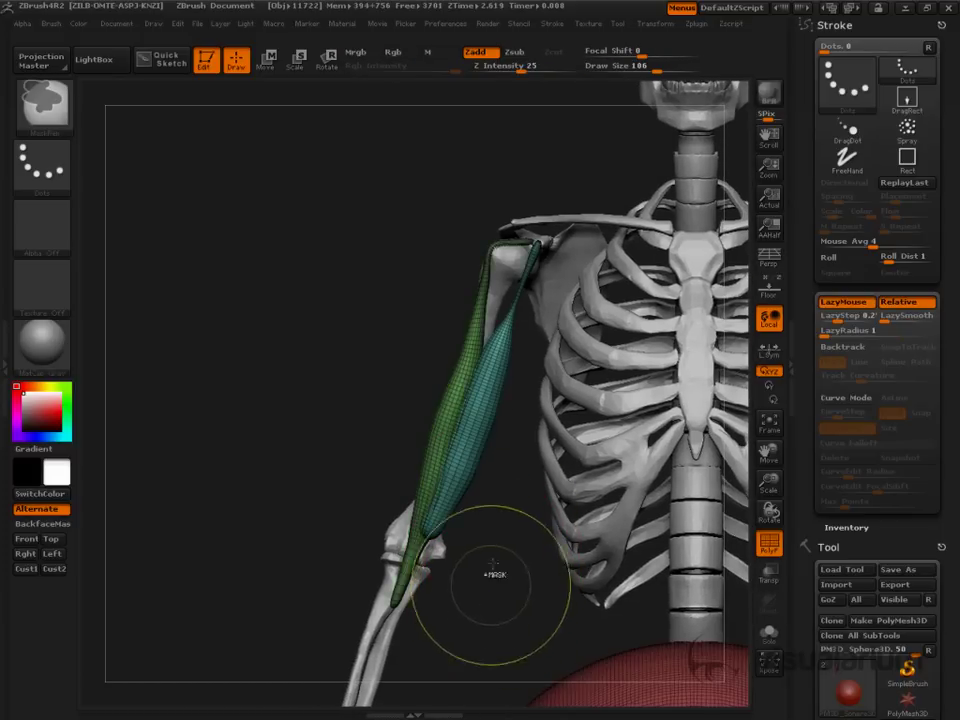
mouse_move(905, 547)
left_mouse_down()
mouse_move(913, 369)
mouse_move(905, 110)
left_mouse_up()
scroll(825, 480, "down", 5)
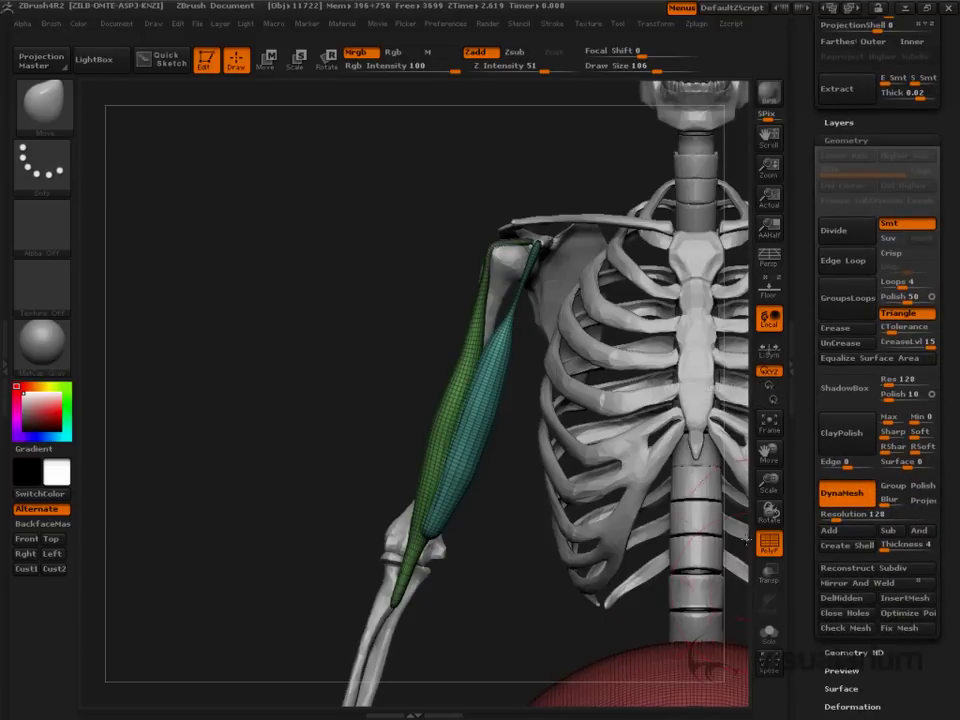
mouse_move(489, 561)
left_mouse_down("ctrl")
mouse_move(476, 621)
mouse_move(518, 598)
mouse_move(560, 600)
mouse_move(499, 602)
mouse_move(506, 597)
left_mouse_up("ctrl")
Isolate the fused muscle, thicken its thin inner upper tendon with the Inflat brush at Draw Size 106 and undo unwanted strokes.
left_click(769, 633)
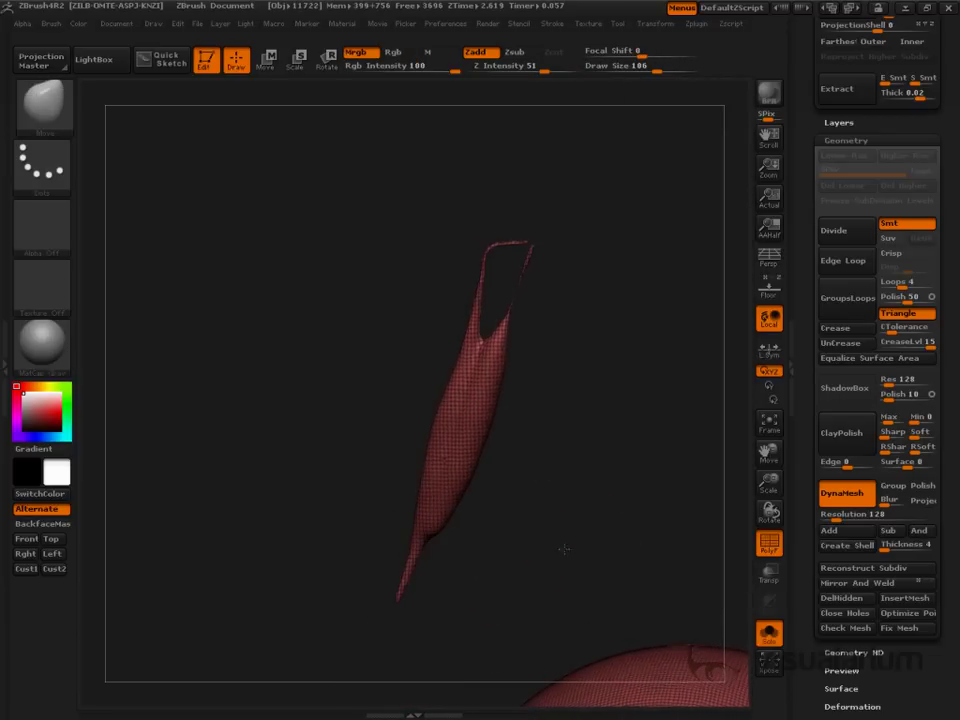
left_click_drag(564, 549, 611, 500)
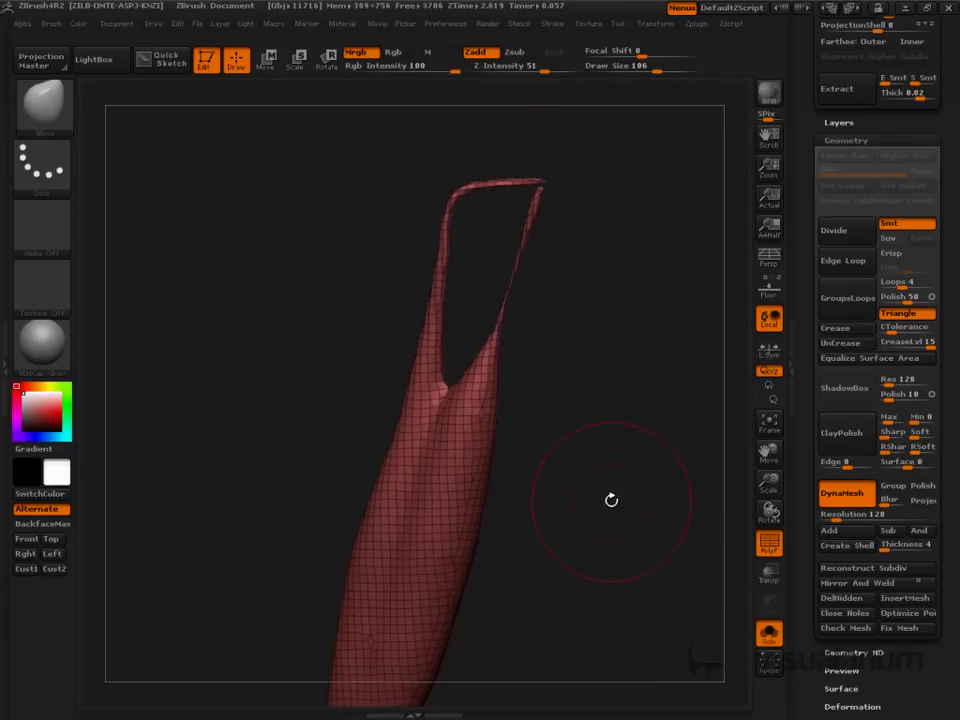
key("b")
key("i")
key("n")
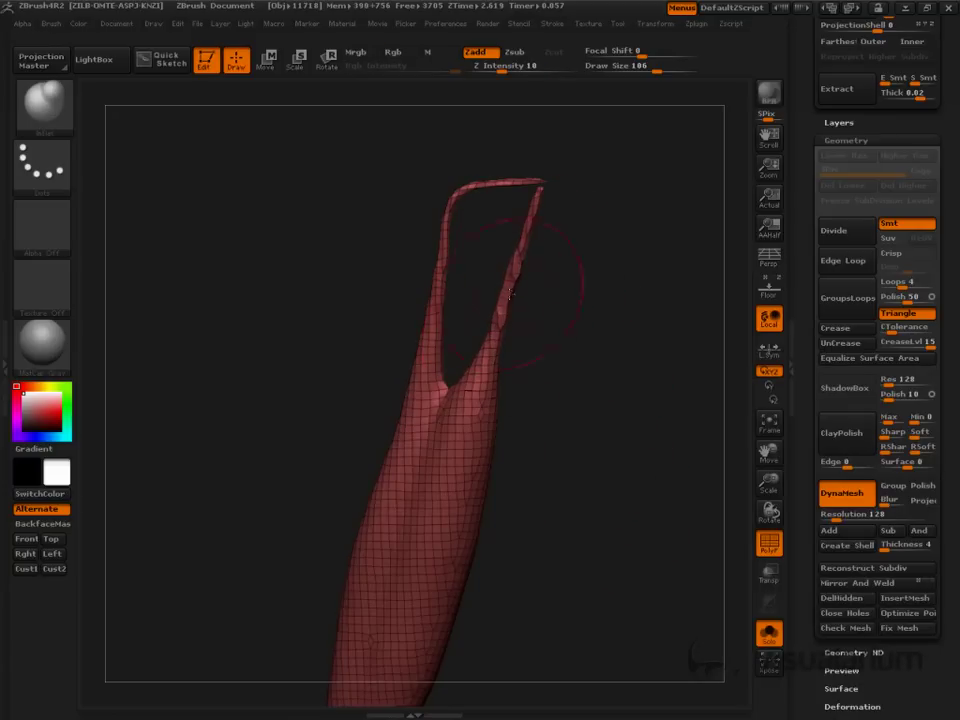
key("ctrl+z")
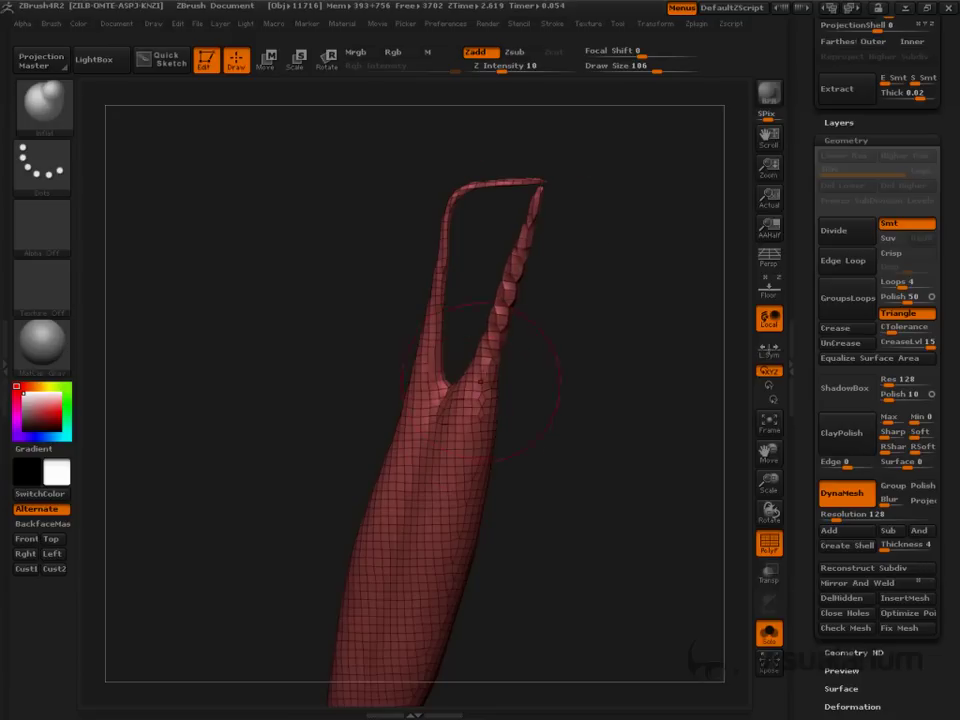
key("ctrl+z")
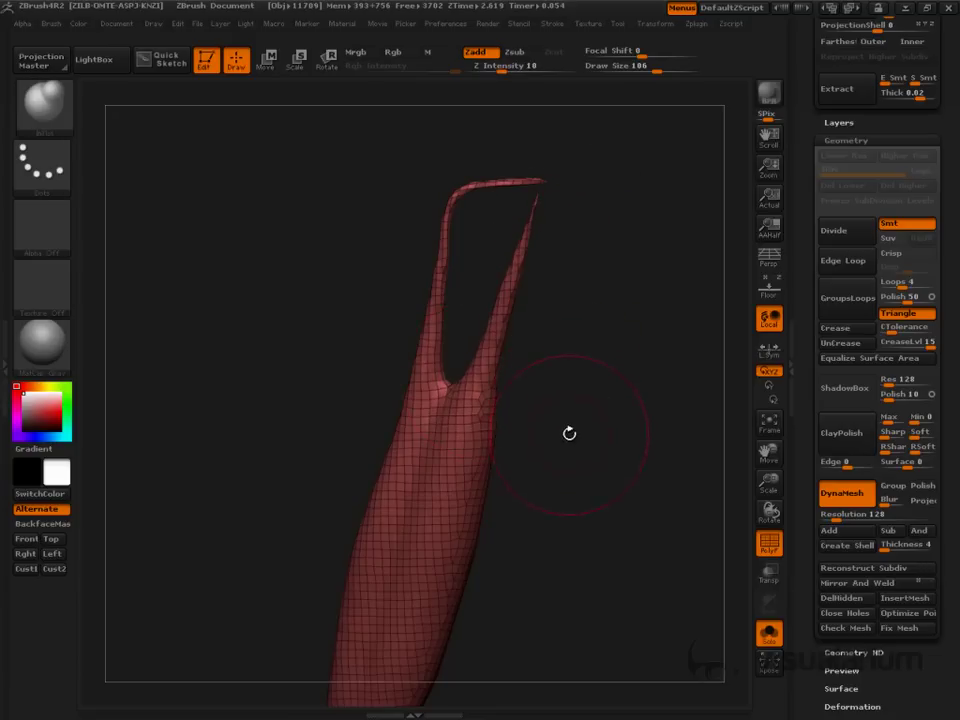
key("ctrl+z")
Refine the lower tendon and its transition into the belly with the hPolish brush, and hide the polyframe.
left_click_drag(627, 458, 529, 449)
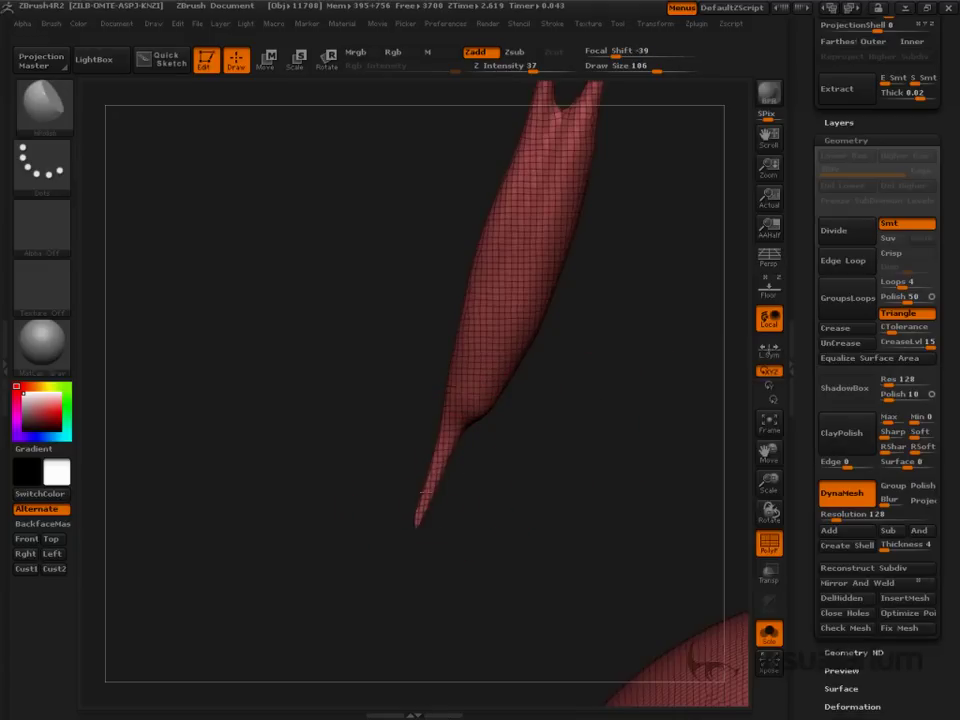
key("shift+f")
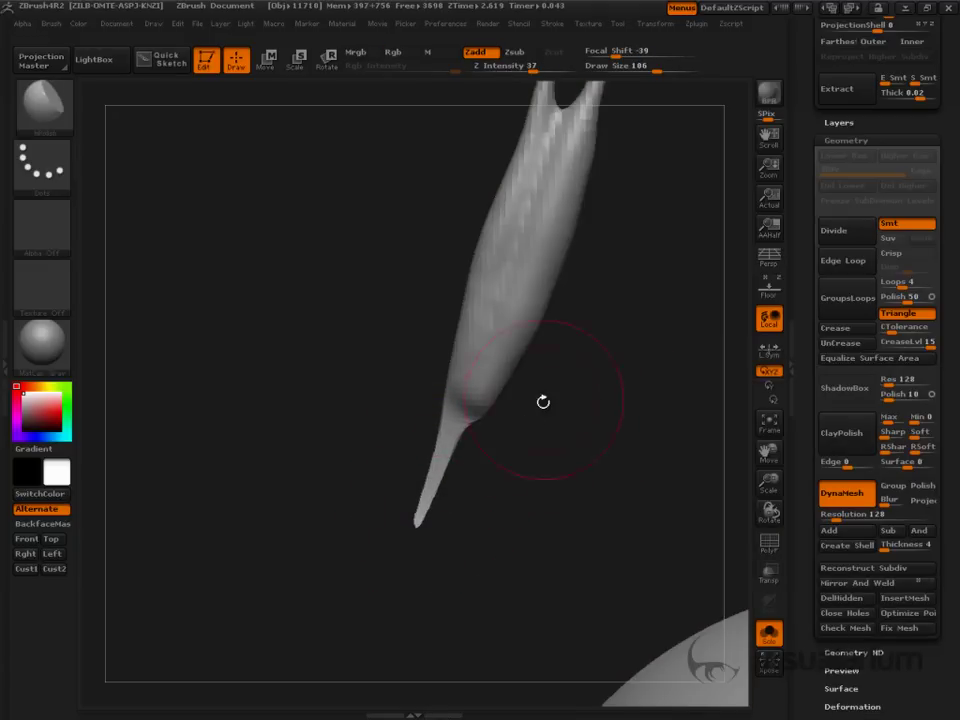
mouse_move(543, 401)
left_mouse_down()
mouse_move(589, 446)
mouse_move(599, 342)
mouse_move(557, 417)
left_mouse_up()
Adjust the fused belly's contour with the Move brush at Draw Size 157 and show the whole skeleton again.
key("b")
key("m")
key("v")
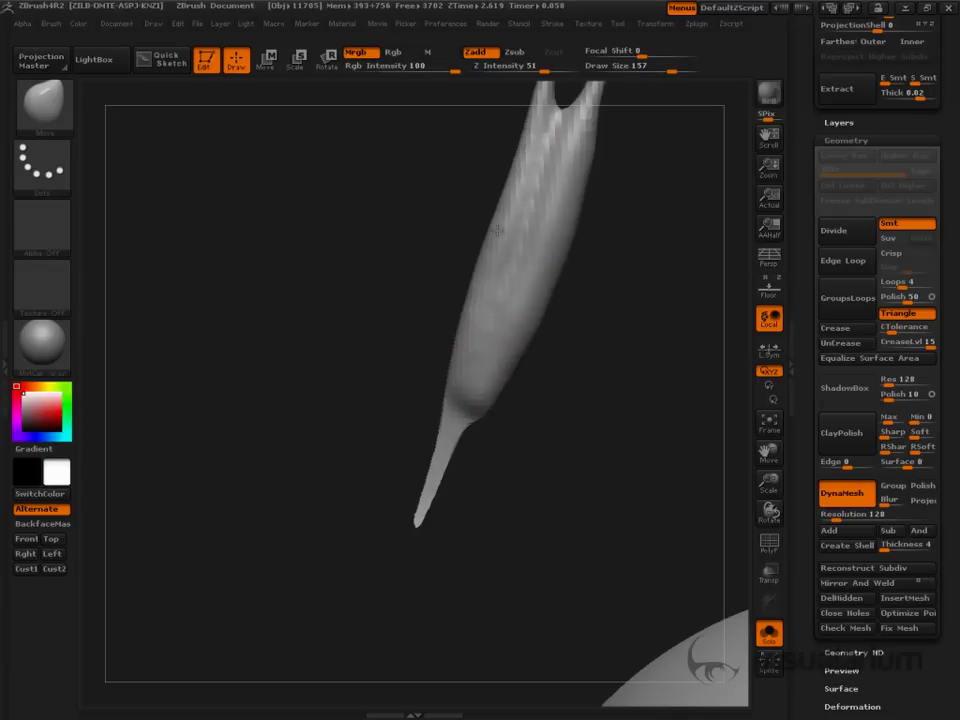
left_click_drag(533, 237, 556, 237)
left_click_drag(535, 311, 520, 320)
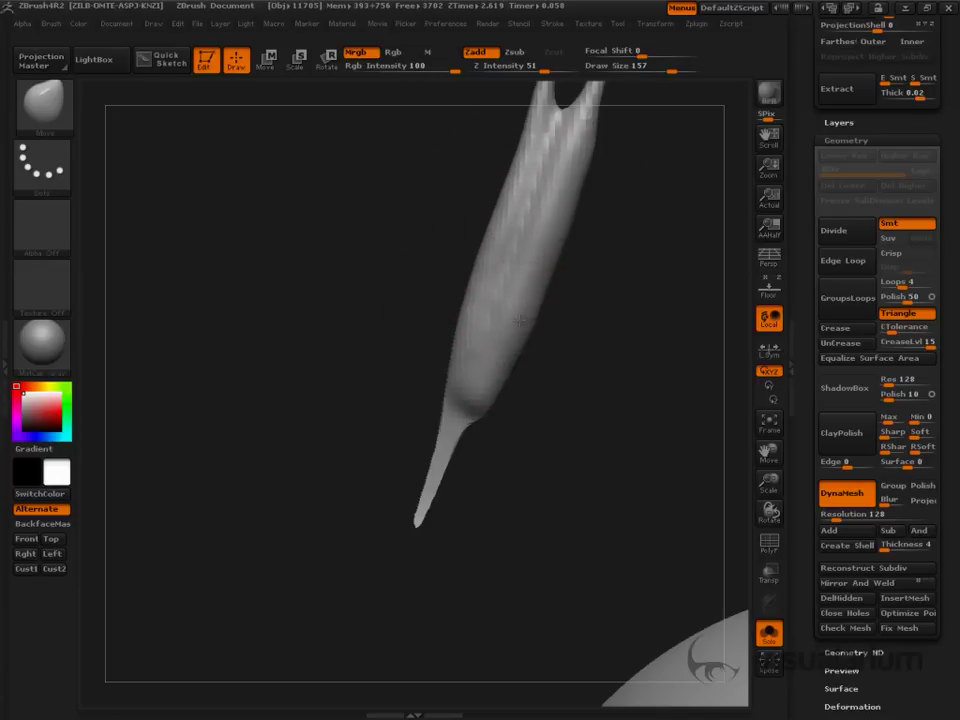
left_click_drag(590, 174, 595, 537)
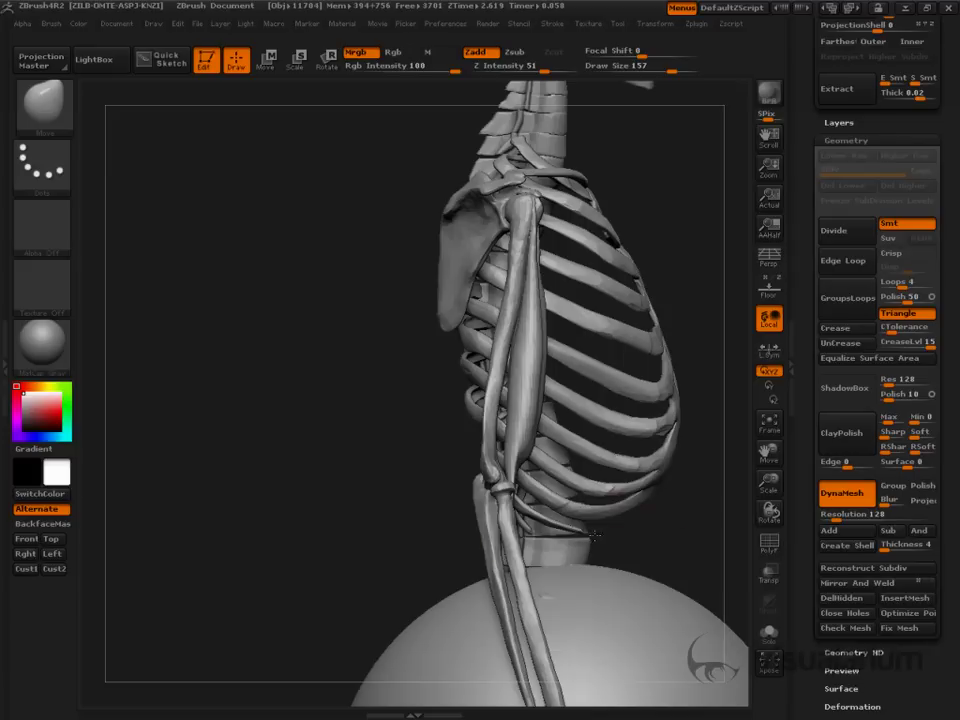
left_click_drag(685, 474, 536, 439)
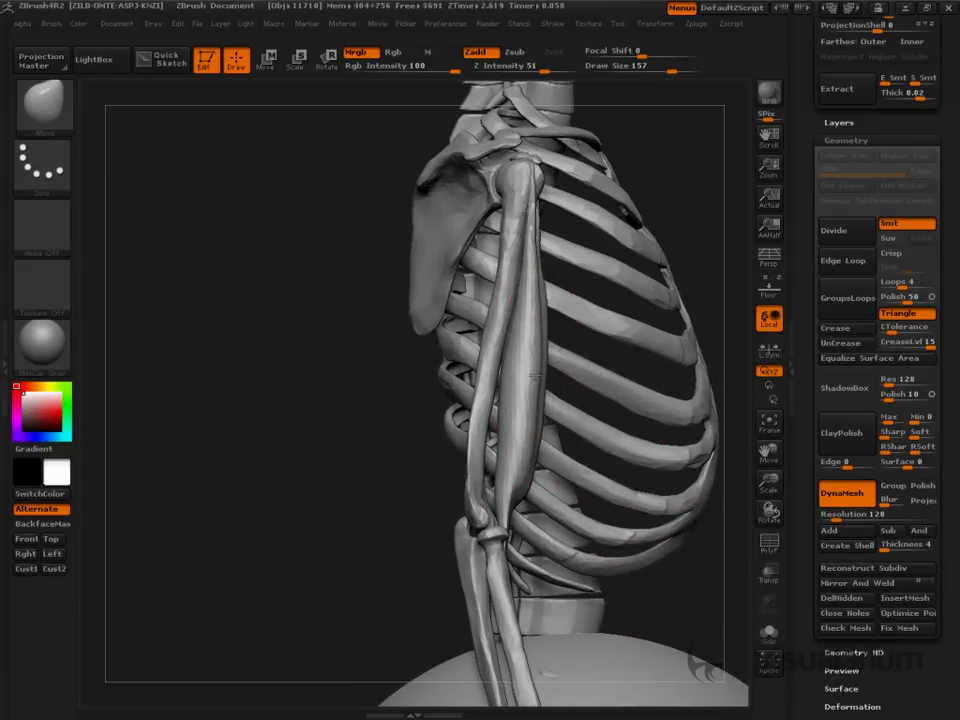
left_click_drag(393, 332, 311, 521)
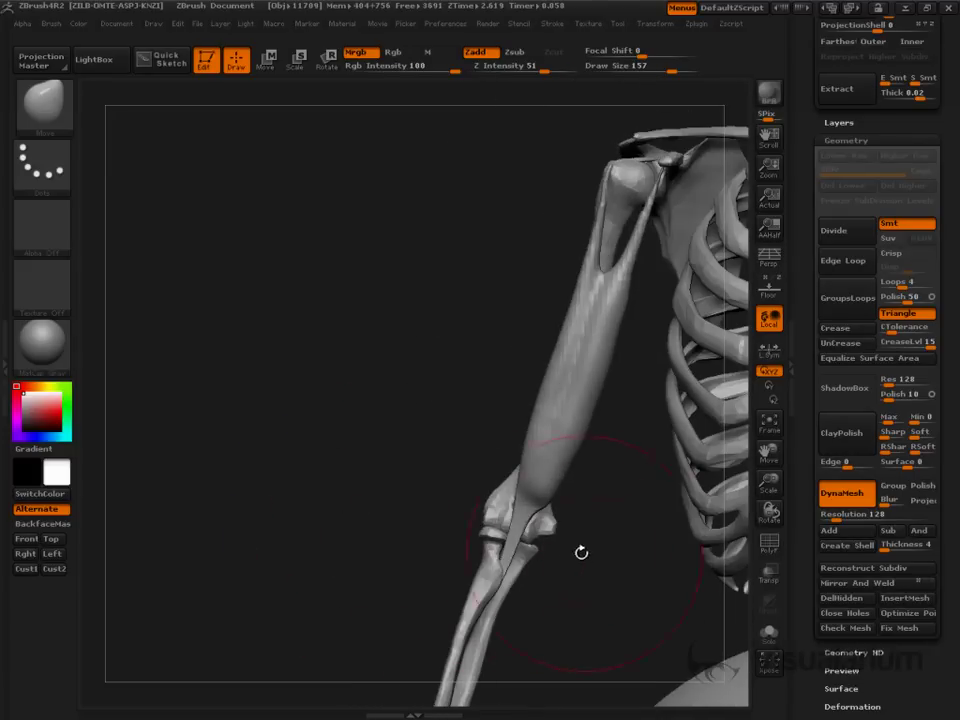
left_click_drag(581, 552, 518, 529)
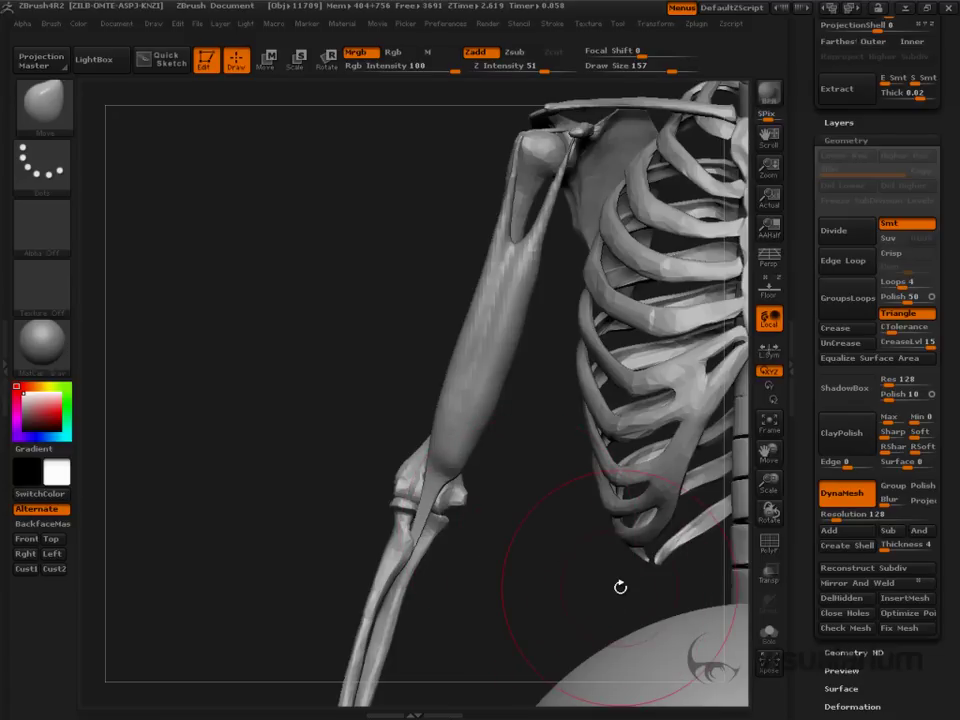